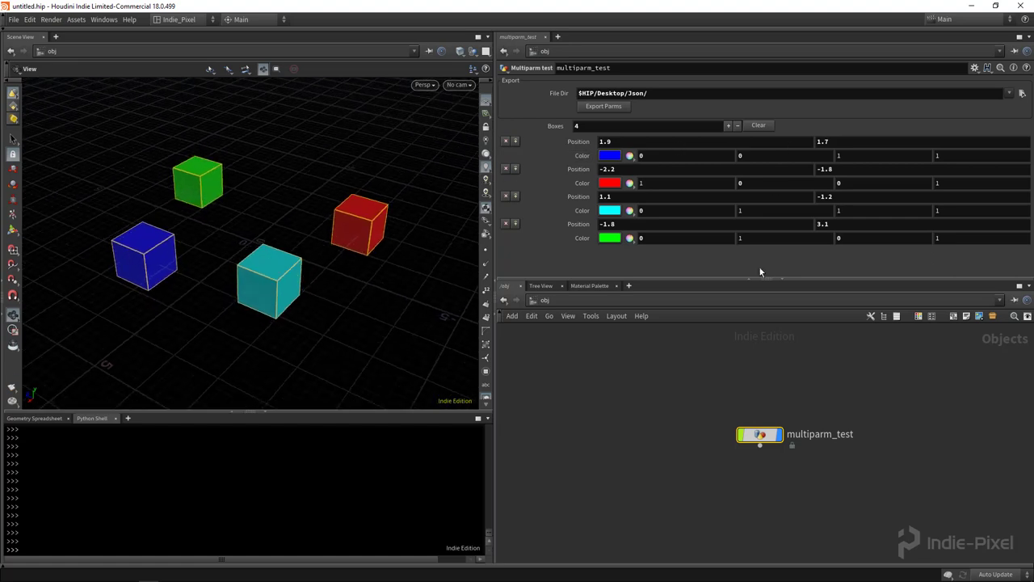
# - Add a fifth block to Blocks and set its position to -4.9, 0.7
pyautogui.moveTo(759, 440); pyautogui.dragTo(747, 423)
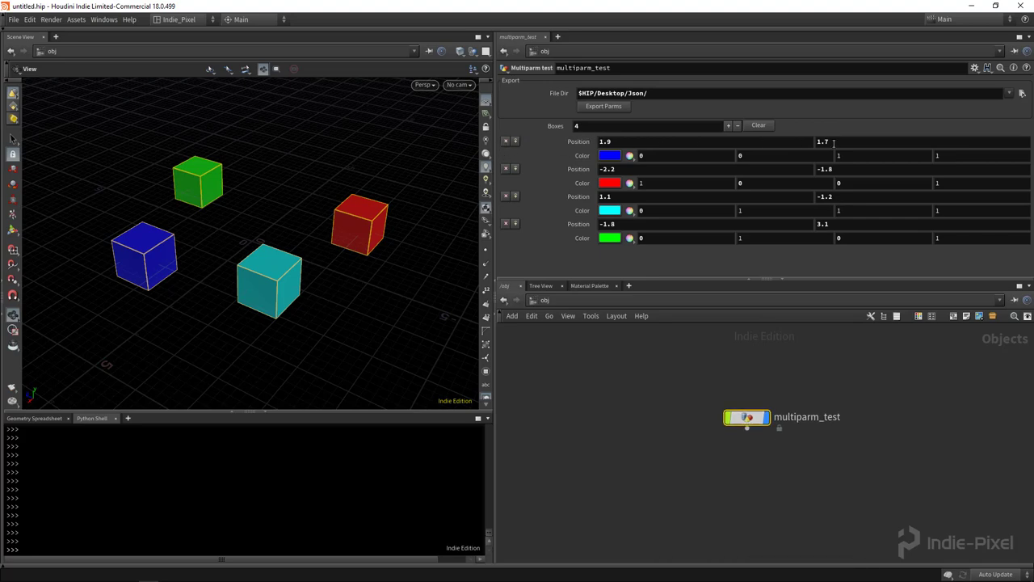
pyautogui.moveTo(323, 230); pyautogui.dragTo(269, 270)
pyautogui.click(729, 125)
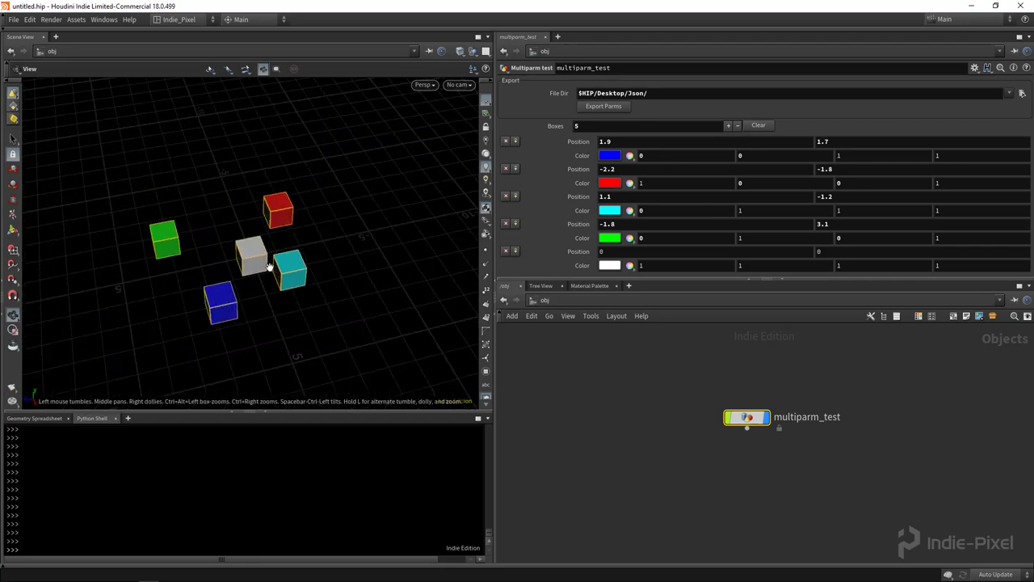
pyautogui.moveTo(611, 253); pyautogui.dragTo(665, 242, button='middle')
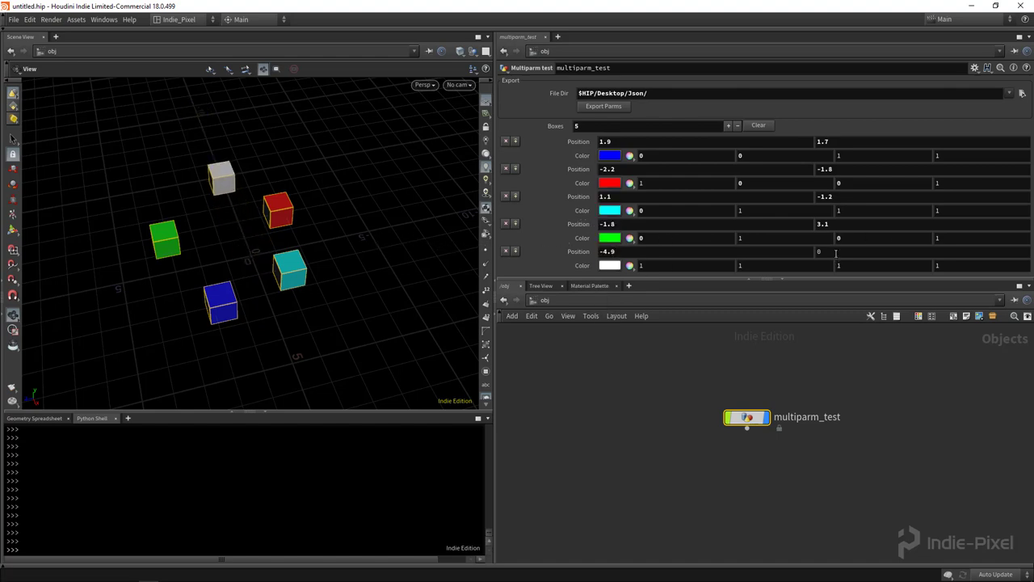
pyautogui.moveTo(836, 253); pyautogui.dragTo(878, 258, button='middle')
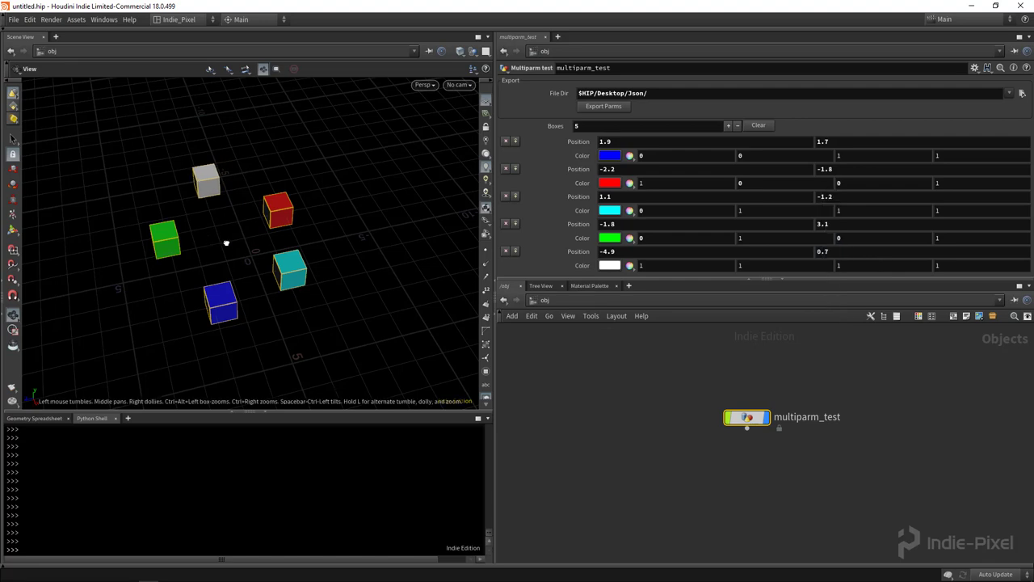
pyautogui.moveTo(226, 243); pyautogui.dragTo(238, 234)
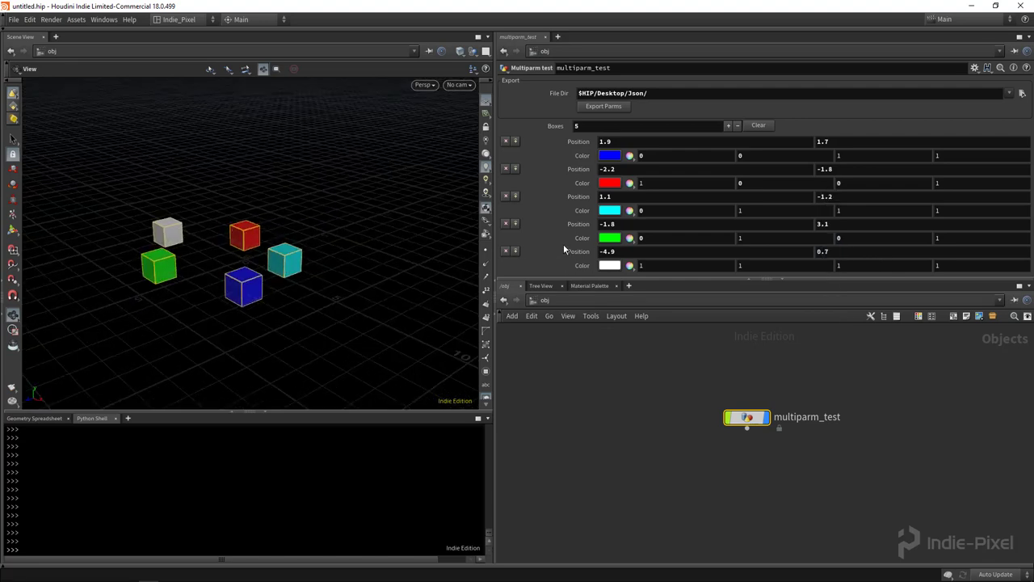
# - Make the fifth box magenta (1, 0, 1), giving five distinctly coloured boxes
pyautogui.click(610, 265)
pyautogui.click(668, 119)
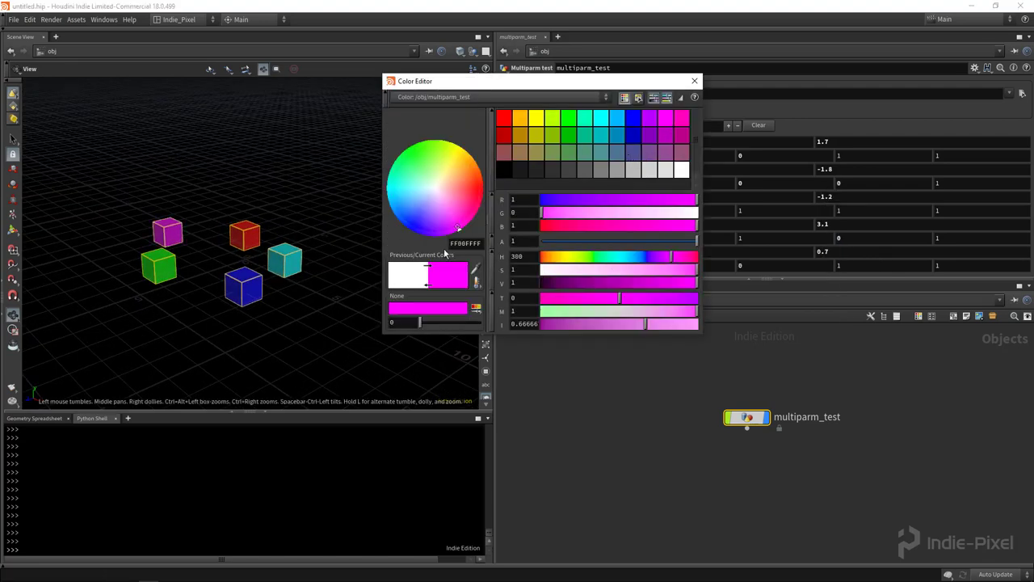
pyautogui.click(694, 81)
pyautogui.moveTo(234, 242)
pyautogui.mouseDown()
pyautogui.moveTo(189, 247)
pyautogui.moveTo(264, 236)
pyautogui.moveTo(210, 244)
pyautogui.moveTo(224, 219)
pyautogui.moveTo(235, 234)
pyautogui.moveTo(229, 224)
pyautogui.mouseUp()
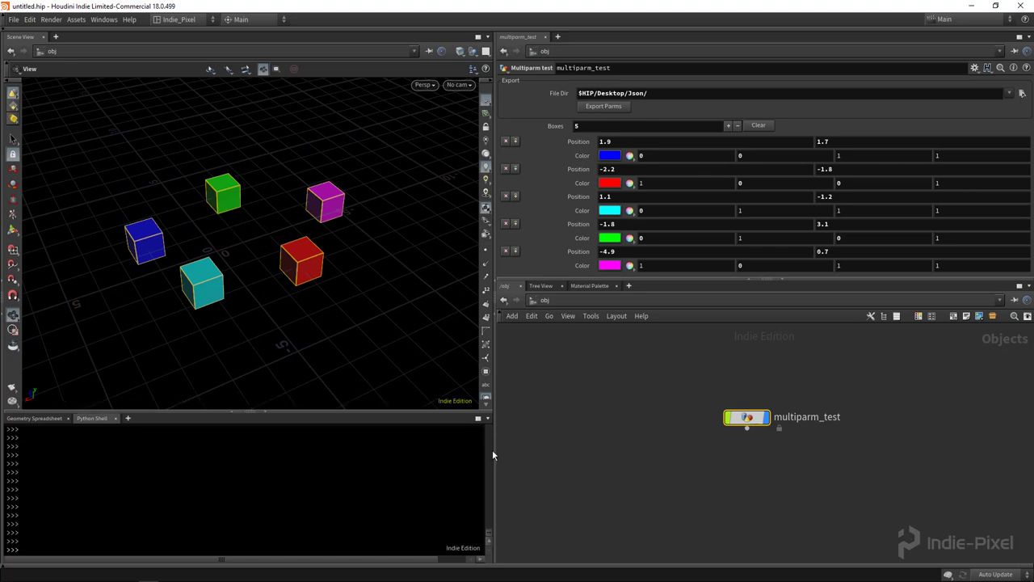
pyautogui.moveTo(493, 449); pyautogui.dragTo(509, 449)
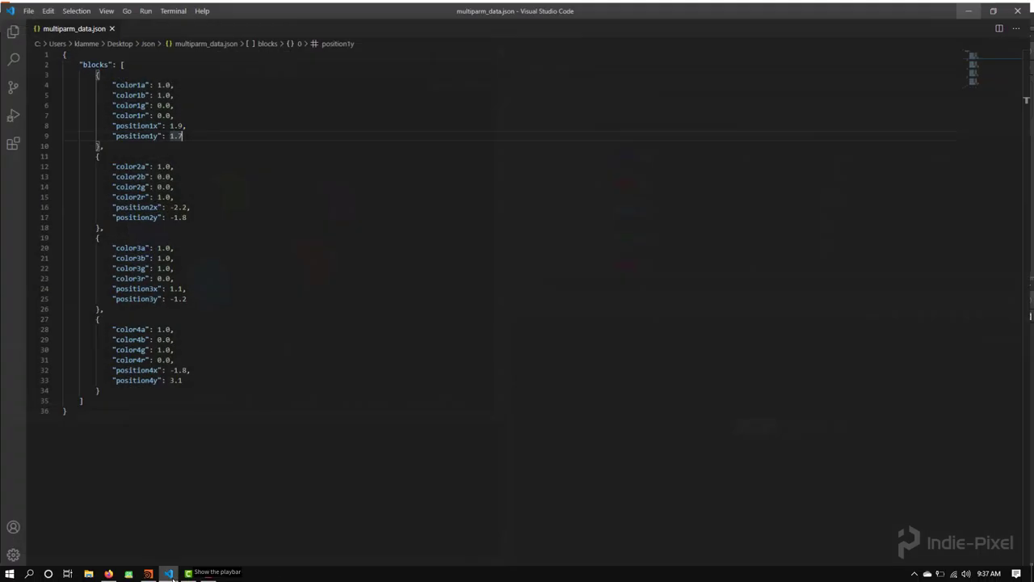
pyautogui.click(169, 577)
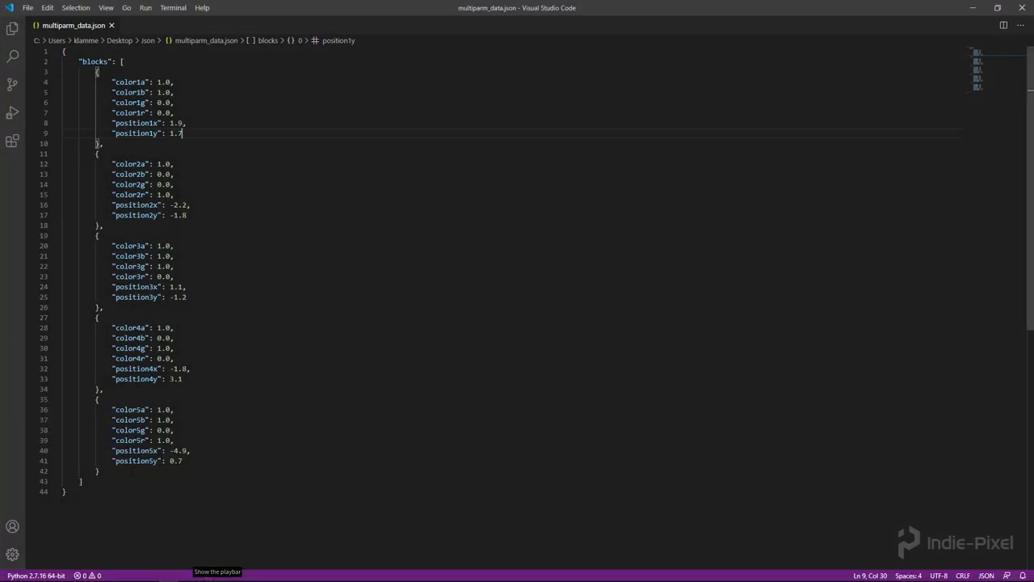
pyautogui.moveTo(44, 471); pyautogui.dragTo(44, 405)
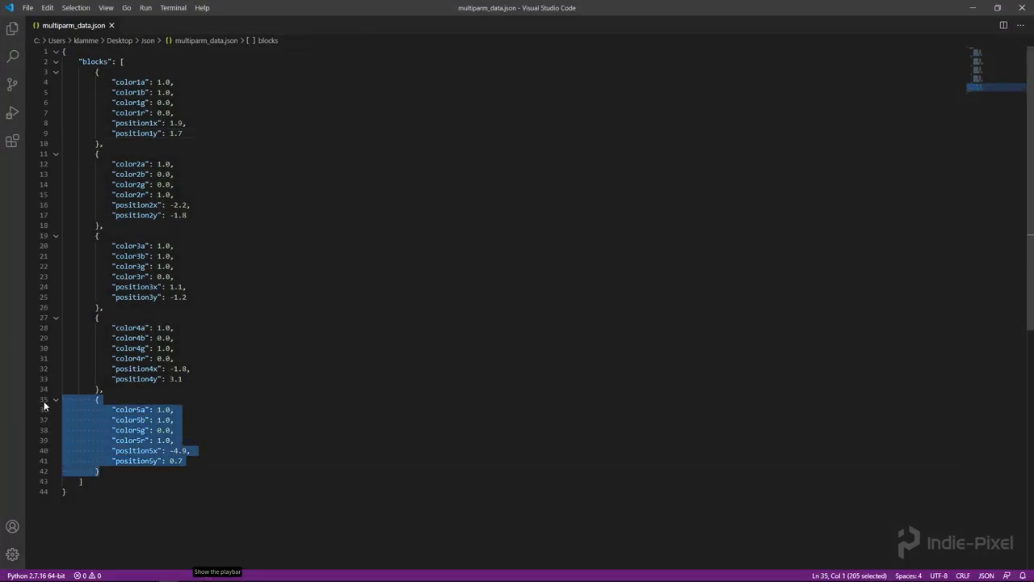
pyautogui.click(194, 266)
pyautogui.moveTo(194, 461); pyautogui.dragTo(66, 73)
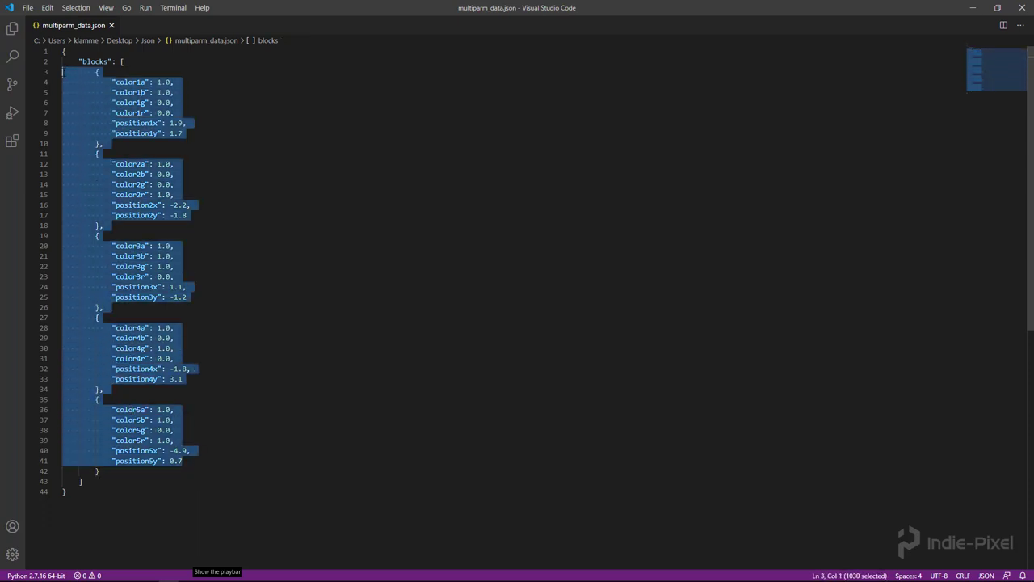
pyautogui.click(289, 358)
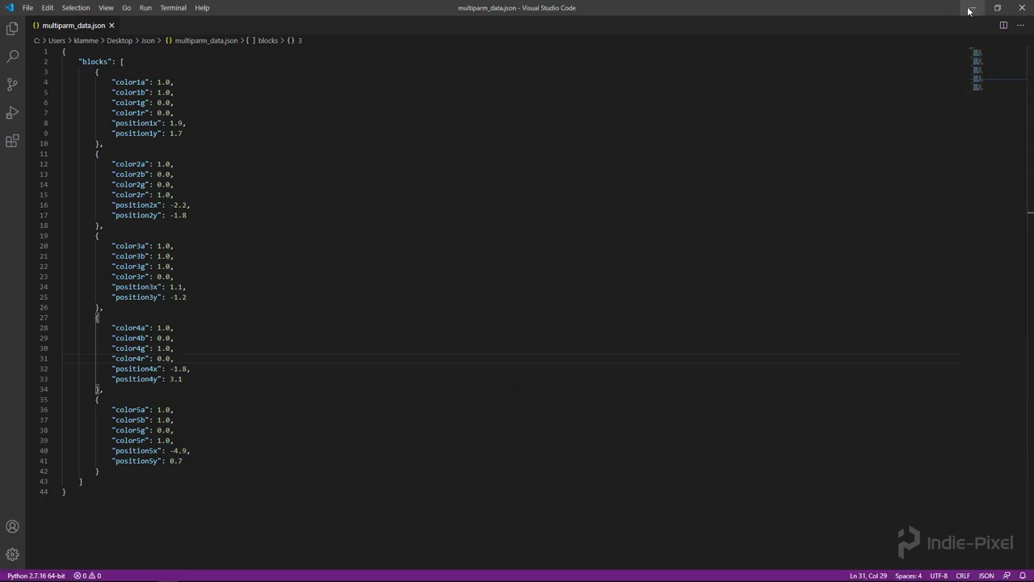
pyautogui.hotkey('alt', 'Tab')
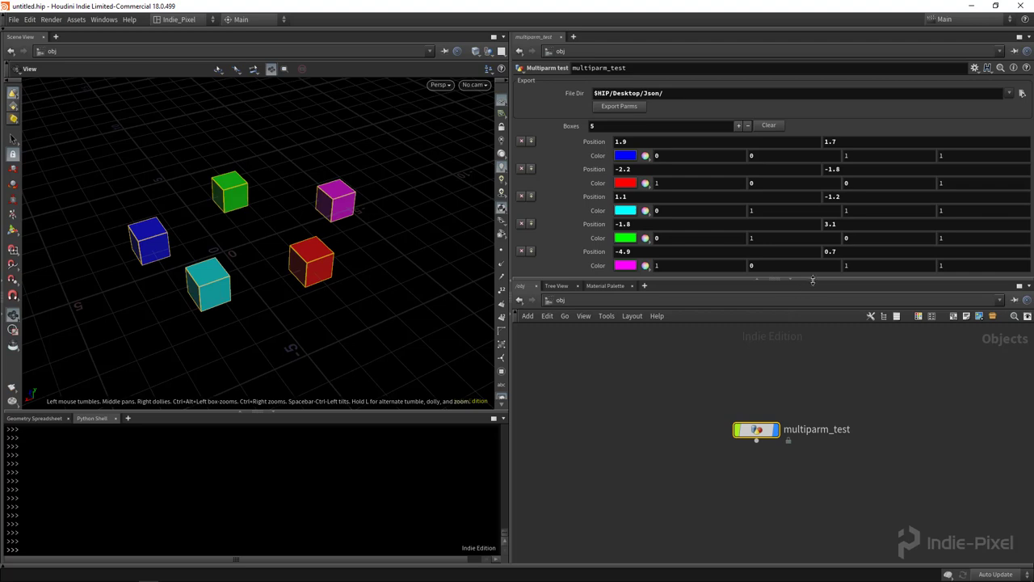
# - Hide the original asset's boxes and add a Geometry node named multiparm_test2
pyautogui.moveTo(813, 280); pyautogui.dragTo(813, 267)
pyautogui.click(755, 388)
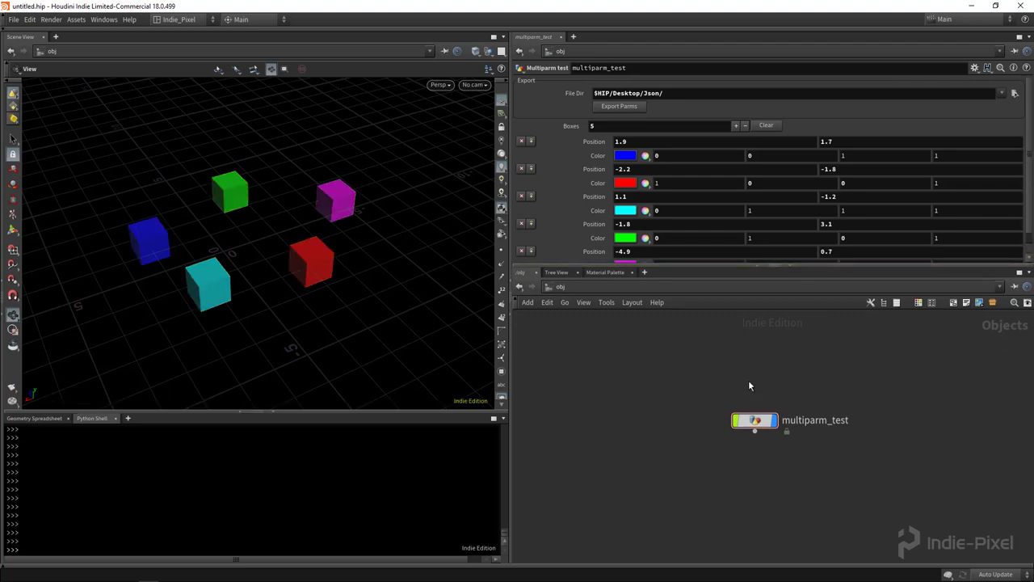
pyautogui.click(776, 421)
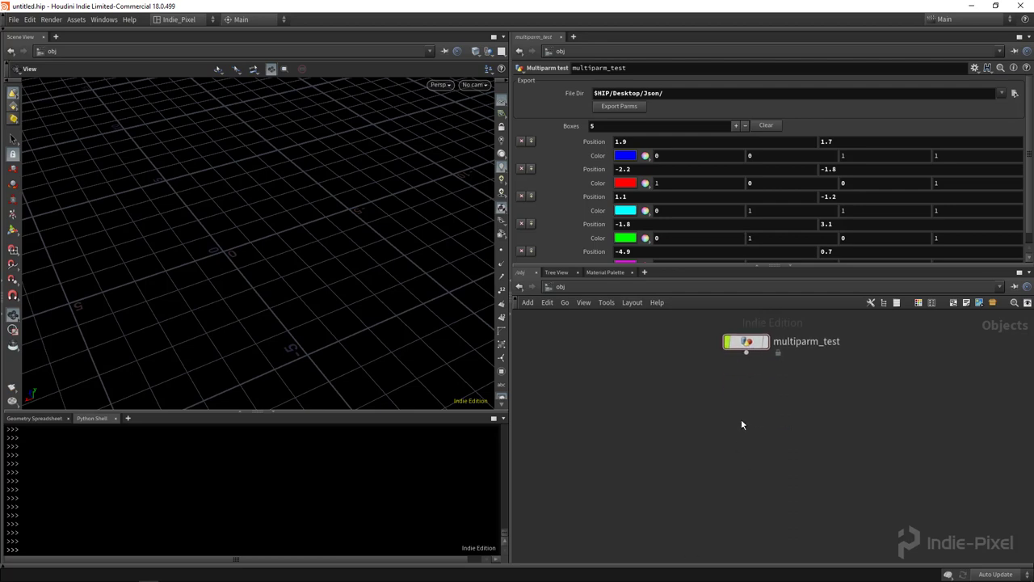
pyautogui.press('Tab')
pyautogui.write('test')
pyautogui.press('Return')
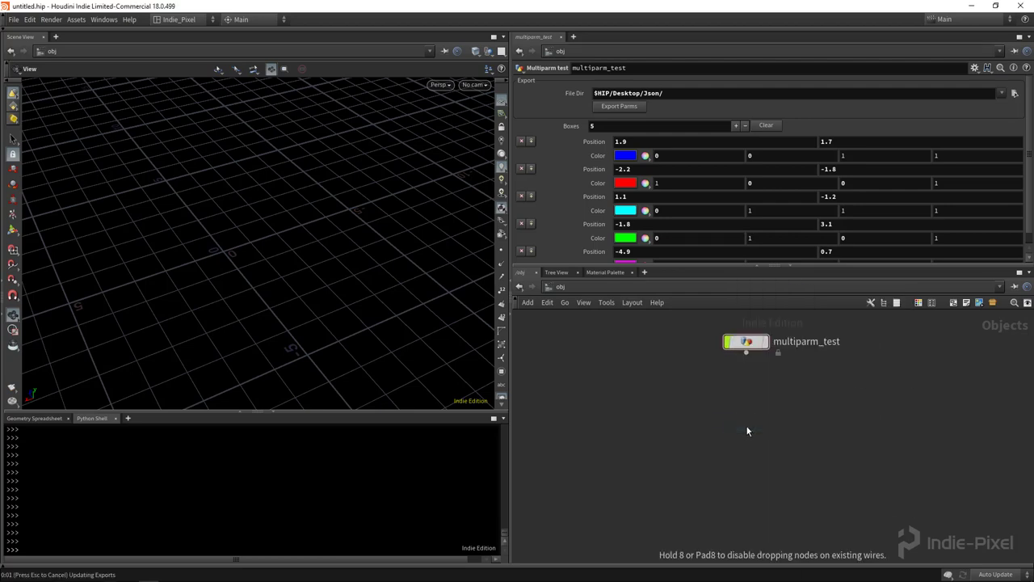
pyautogui.click(748, 430)
pyautogui.doubleClick(784, 426)
pyautogui.write('mult')
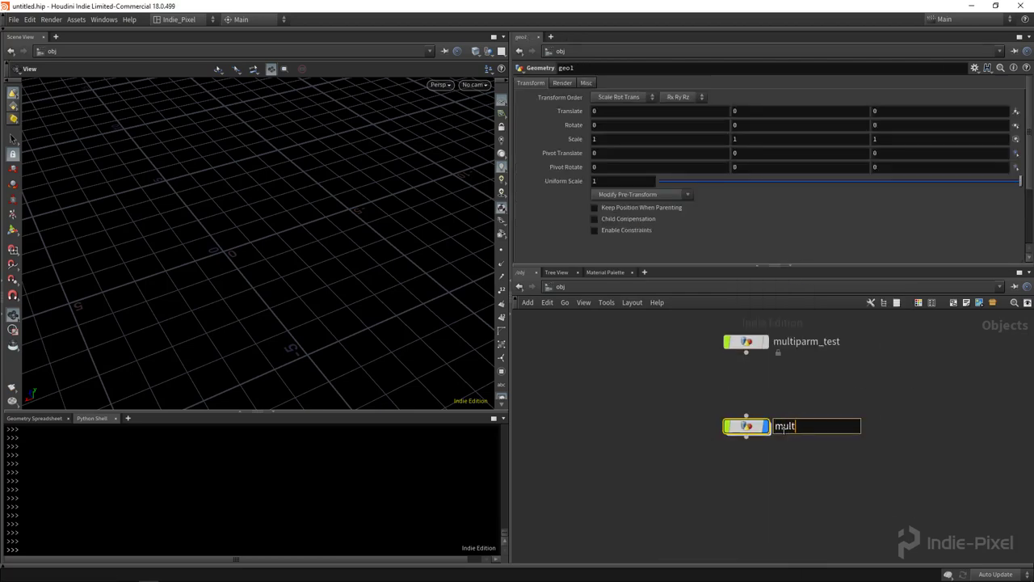
pyautogui.write('iparm_test2')
pyautogui.press('Return')
# - Make multiparm_test2 a digital asset saved to $JOB/klamme_multiparm_test2.hdalc
pyautogui.rightClick(749, 431)
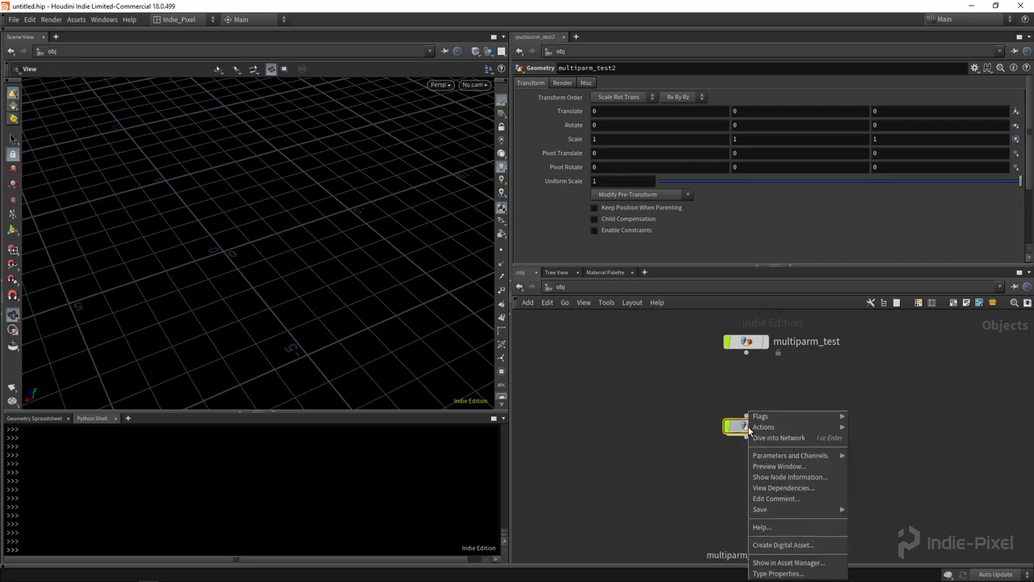
pyautogui.click(784, 546)
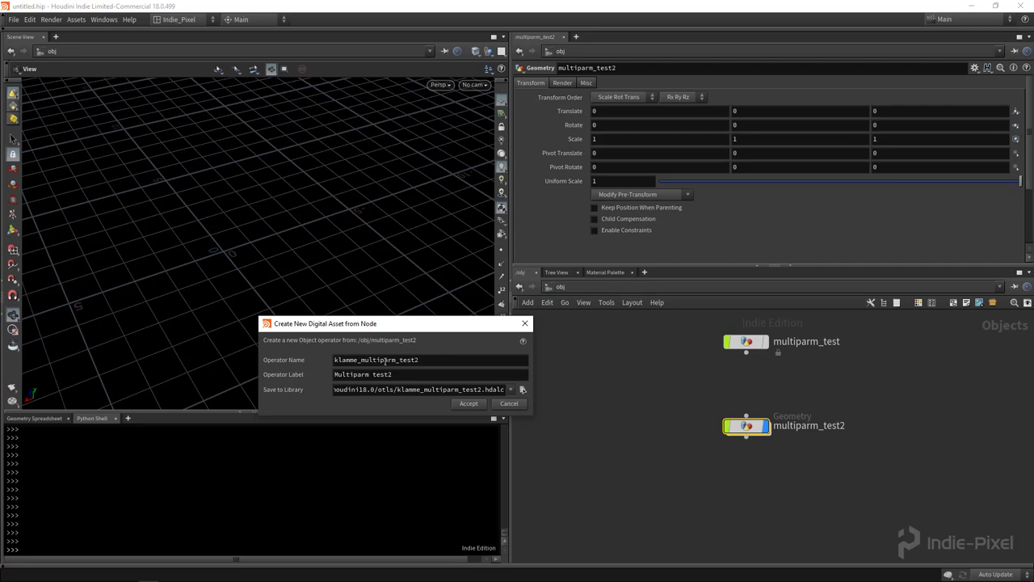
pyautogui.click(522, 391)
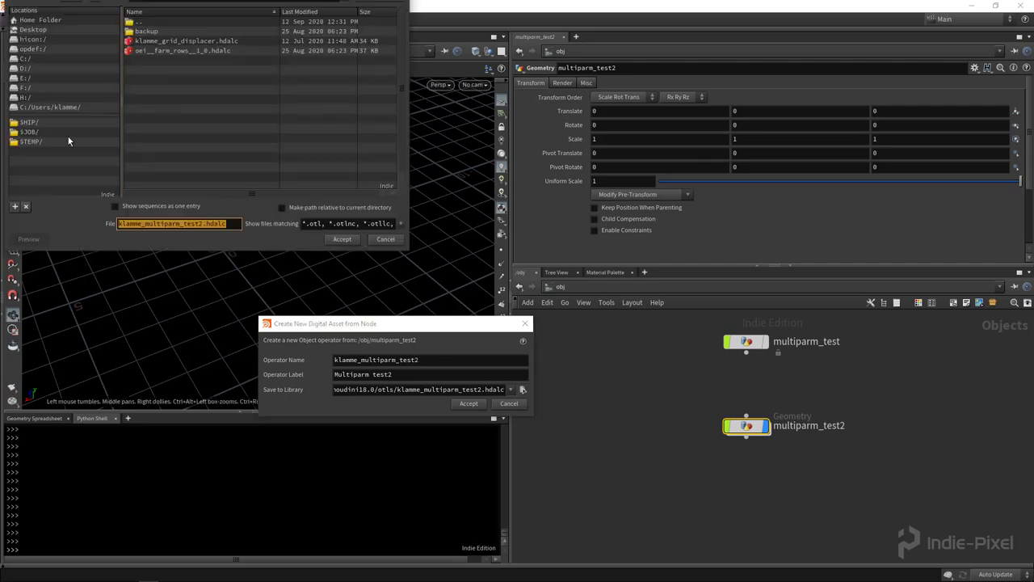
pyautogui.click(45, 132)
pyautogui.click(153, 30)
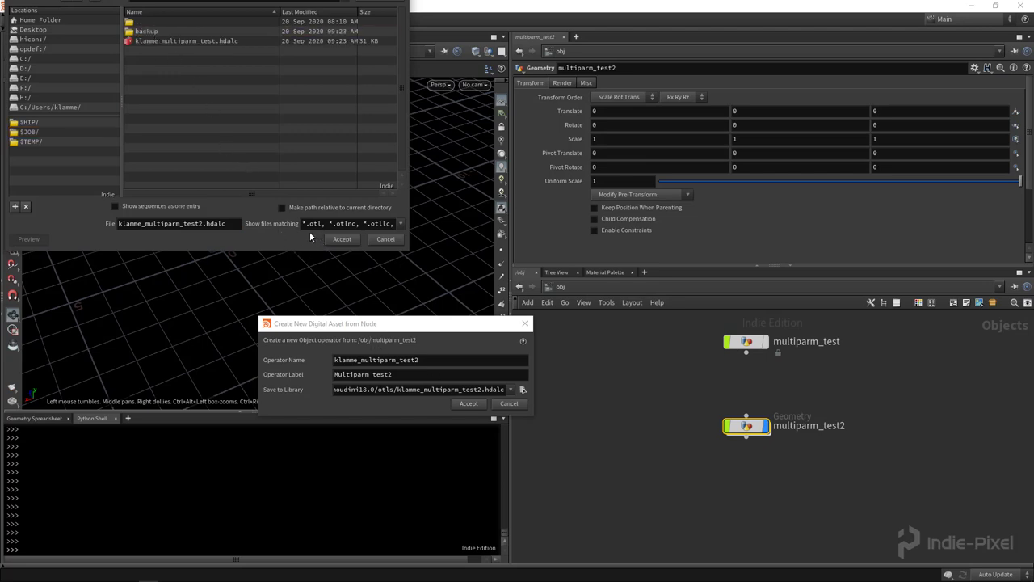
pyautogui.click(27, 133)
pyautogui.click(145, 30)
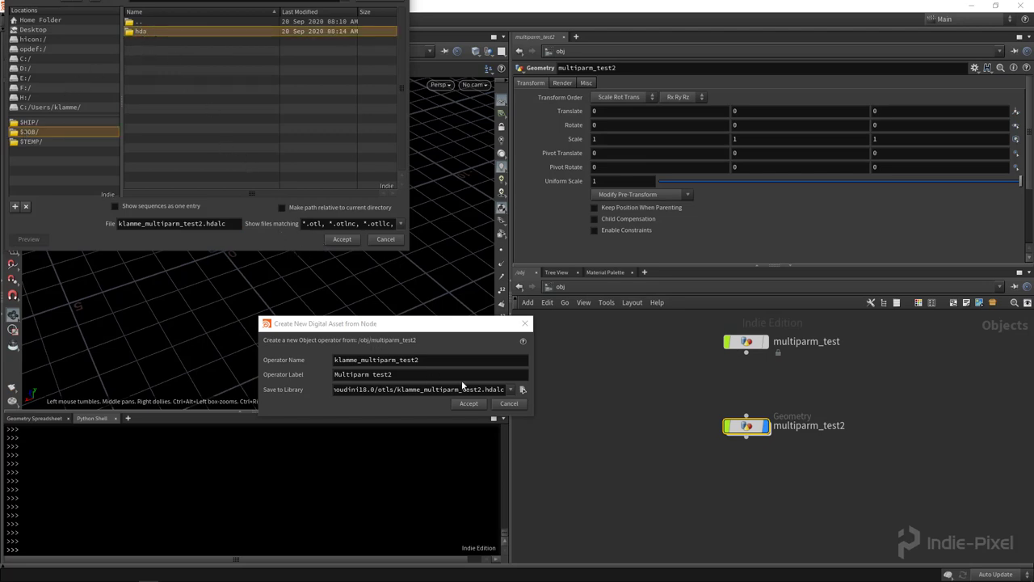
pyautogui.click(342, 239)
pyautogui.click(468, 403)
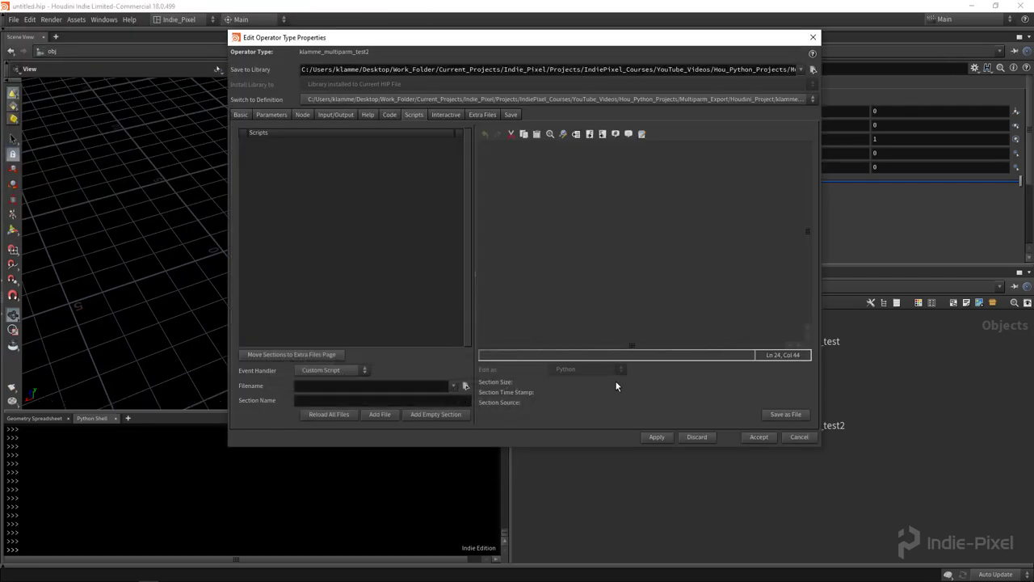
# - Make the default Transform, Render and Misc parameter folders invisible and apply
pyautogui.click(276, 115)
pyautogui.moveTo(453, 47); pyautogui.dragTo(354, 44)
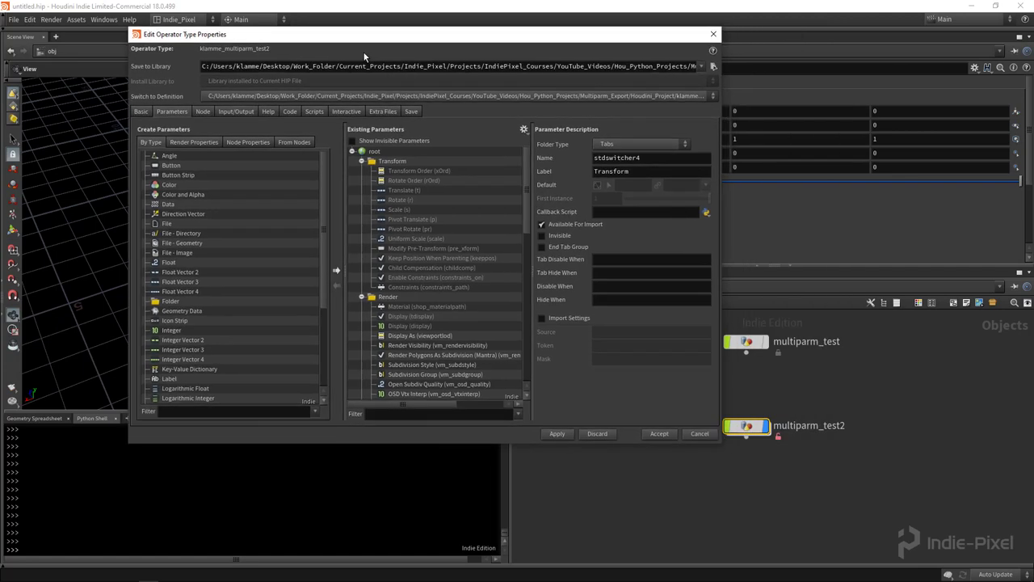
pyautogui.click(361, 160)
pyautogui.click(361, 171)
pyautogui.click(362, 180)
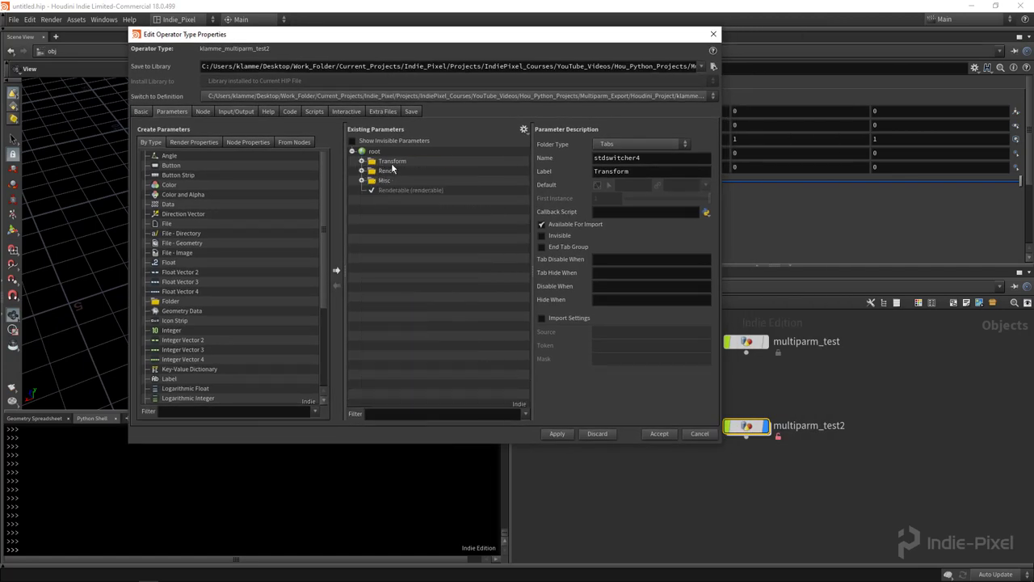
pyautogui.keyDown('shift'); pyautogui.click(393, 181); pyautogui.keyUp('shift')
pyautogui.click(544, 274)
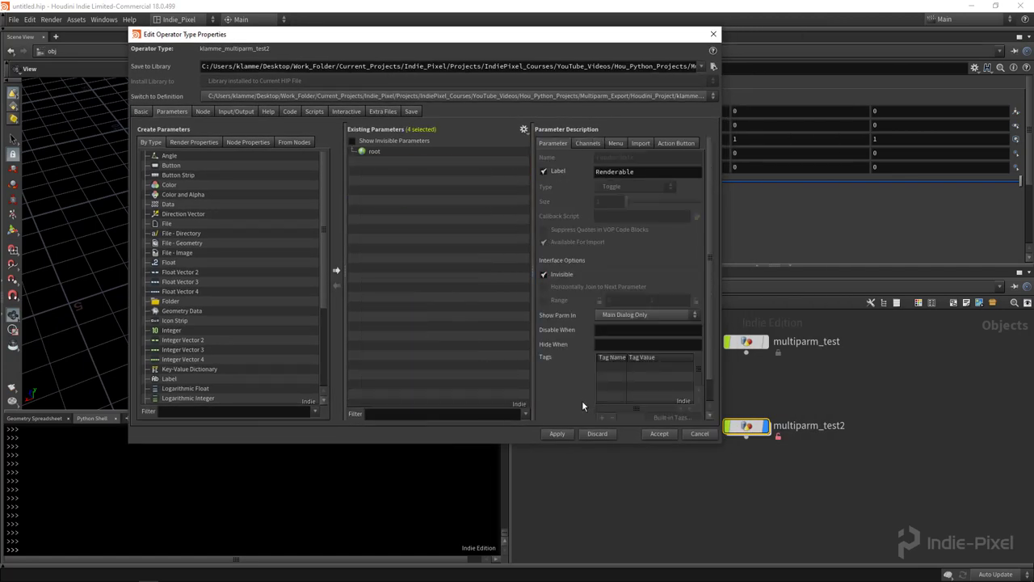
pyautogui.click(556, 435)
# - Add a new parameter folder labelled Export
pyautogui.moveTo(522, 39); pyautogui.dragTo(465, 99)
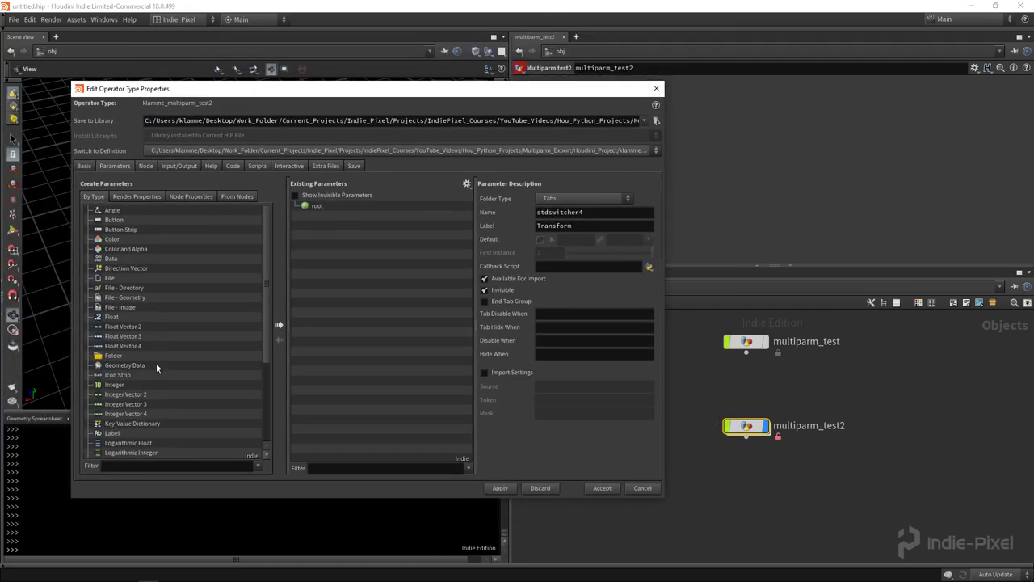
pyautogui.moveTo(114, 356); pyautogui.dragTo(324, 212)
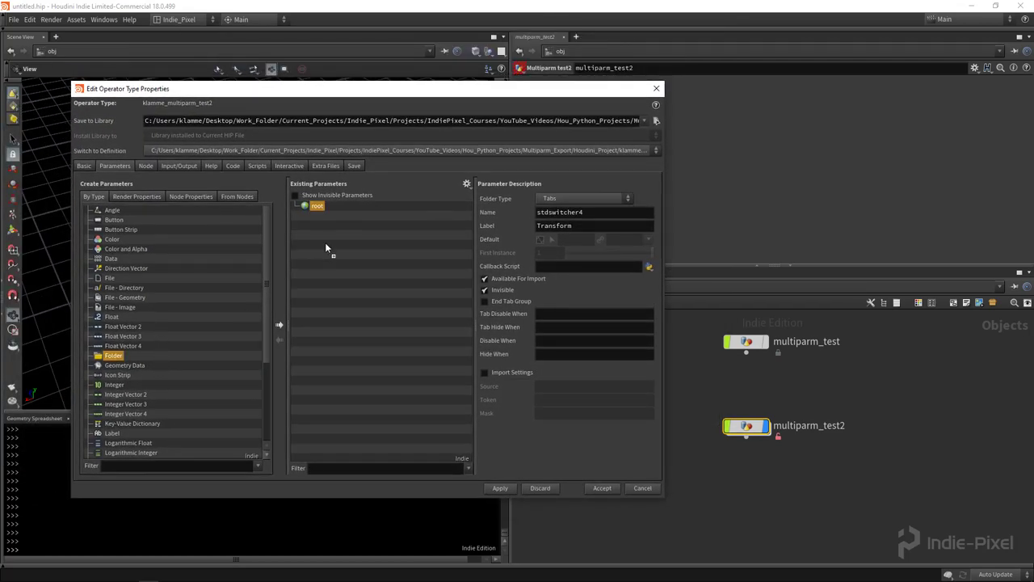
pyautogui.click(599, 223)
pyautogui.tripleClick(599, 223)
pyautogui.write('Export')
pyautogui.press('Return')
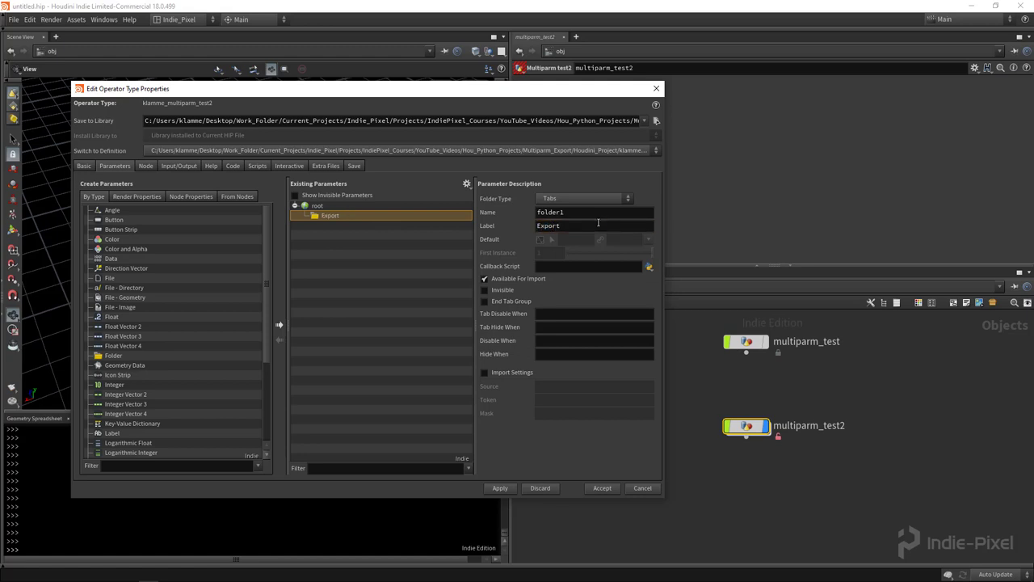
# - Add a File - Directory parameter named file_dir, labelled File Directory, to Export
pyautogui.moveTo(129, 220); pyautogui.dragTo(324, 216)
pyautogui.scroll(-1, 188, 320)
pyautogui.scroll(-3, 187, 323)
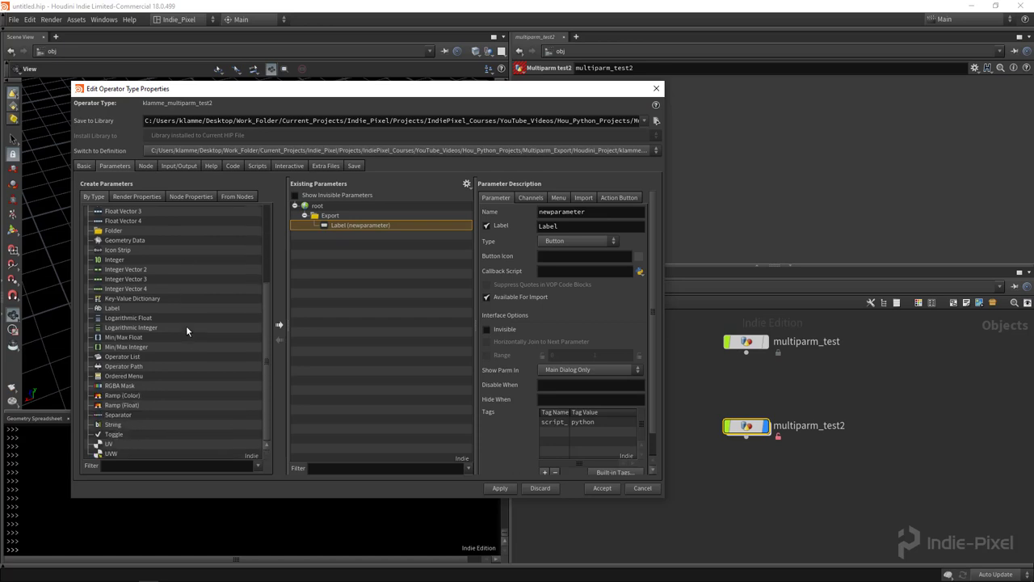
pyautogui.scroll(4, 166, 436)
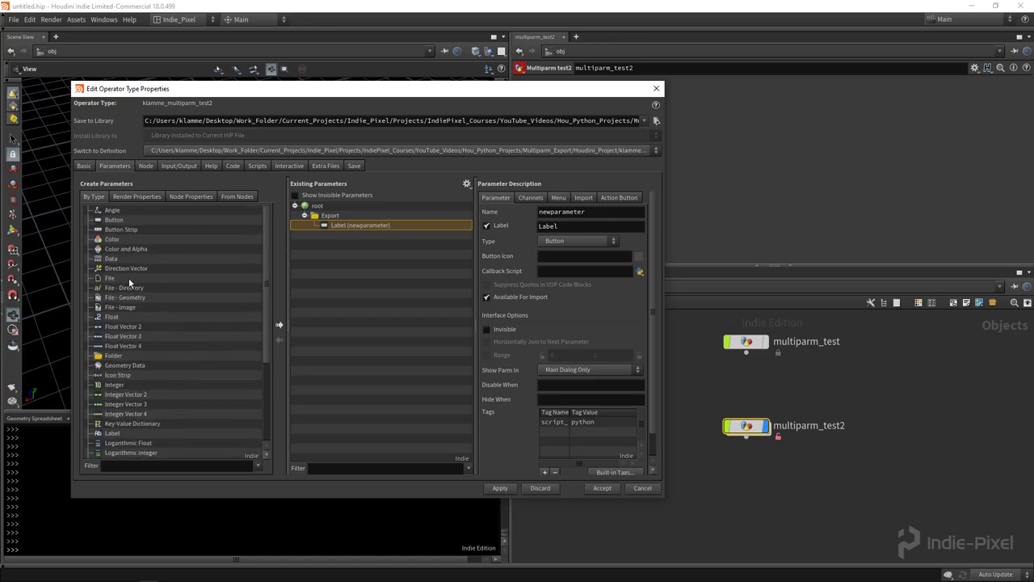
pyautogui.moveTo(336, 223); pyautogui.dragTo(359, 220)
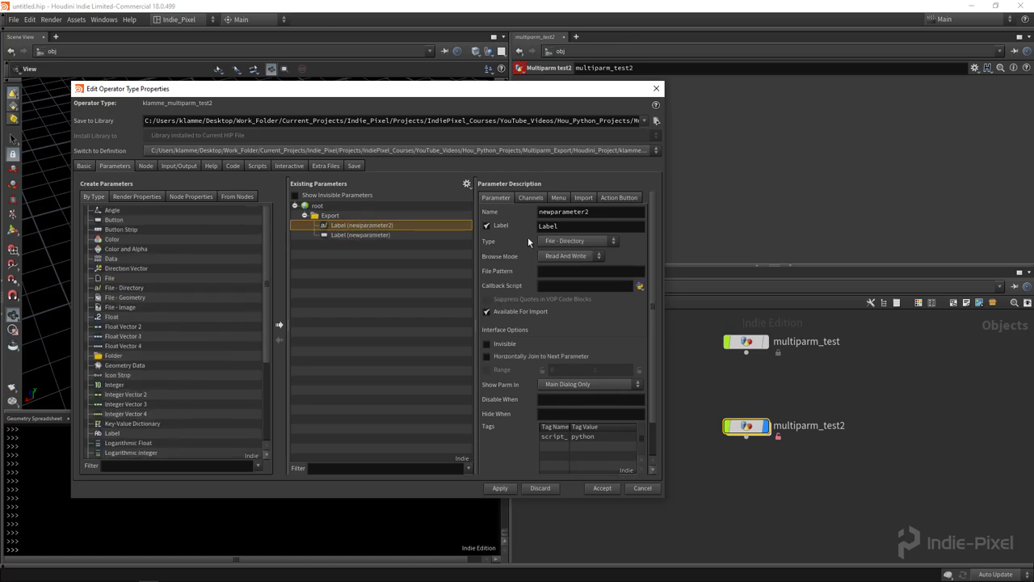
pyautogui.click(595, 215)
pyautogui.doubleClick(604, 214)
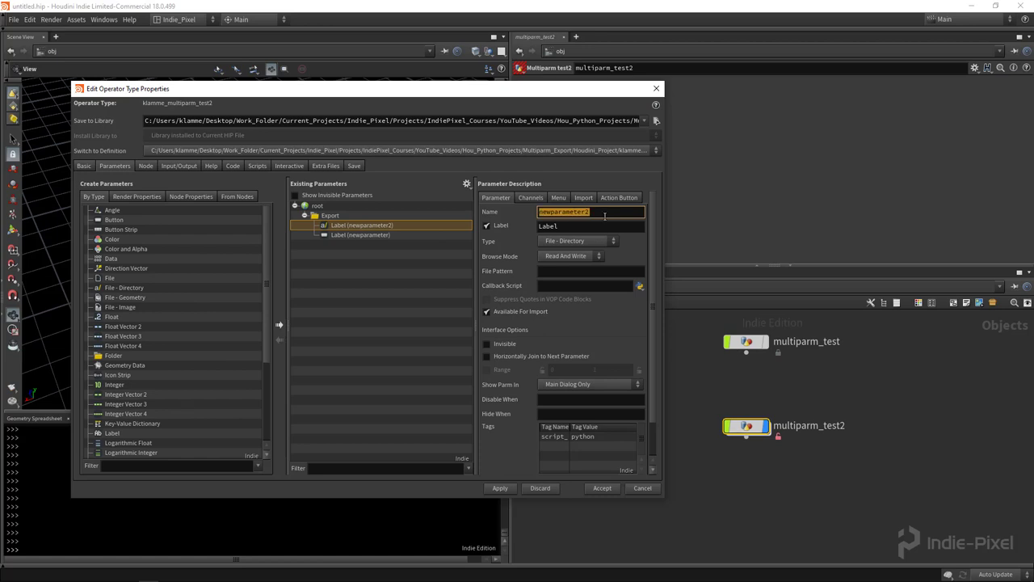
pyautogui.write('file_dir')
pyautogui.press('Tab')
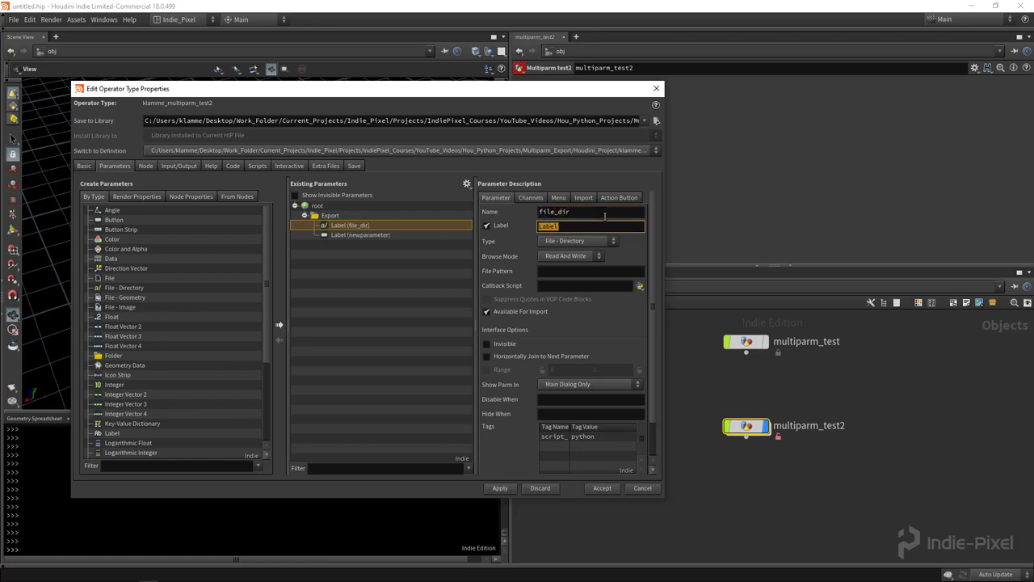
pyautogui.write('File Directory')
pyautogui.press('Return')
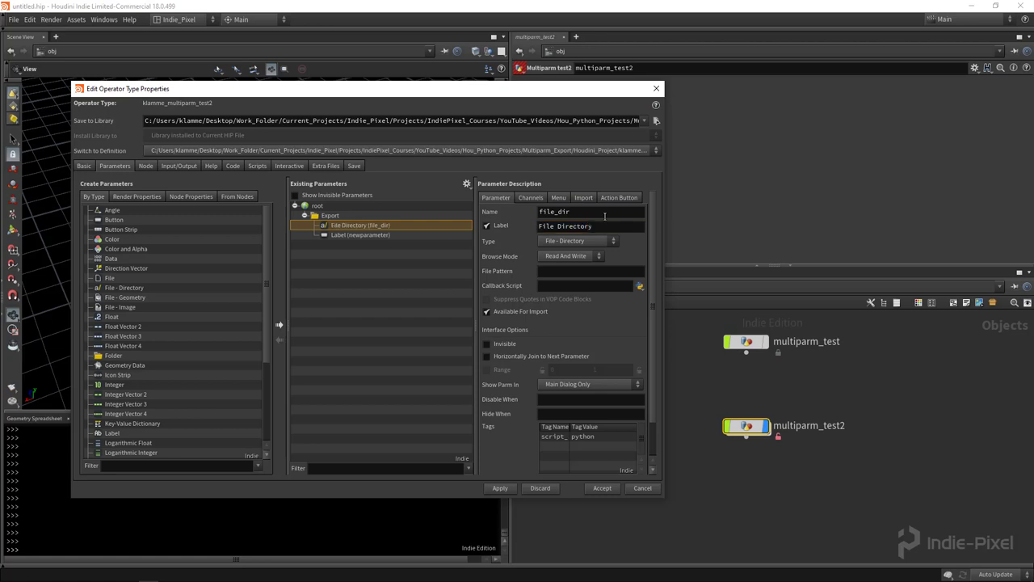
# - Rename the button export_data with label Export Data, apply, and add another folder
pyautogui.click(409, 234)
pyautogui.doubleClick(596, 213)
pyautogui.write('expor')
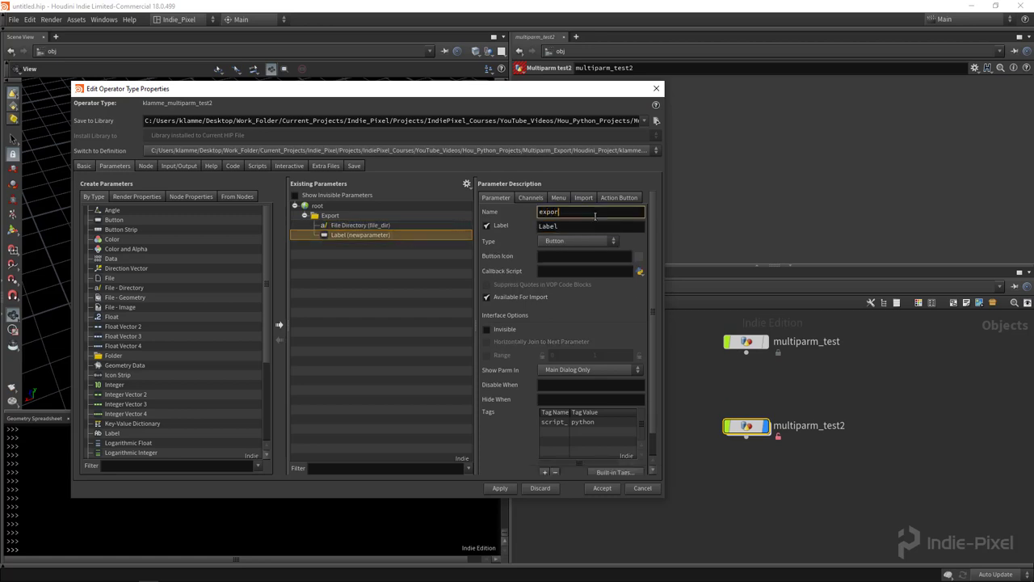
pyautogui.write('t_data')
pyautogui.press('Tab')
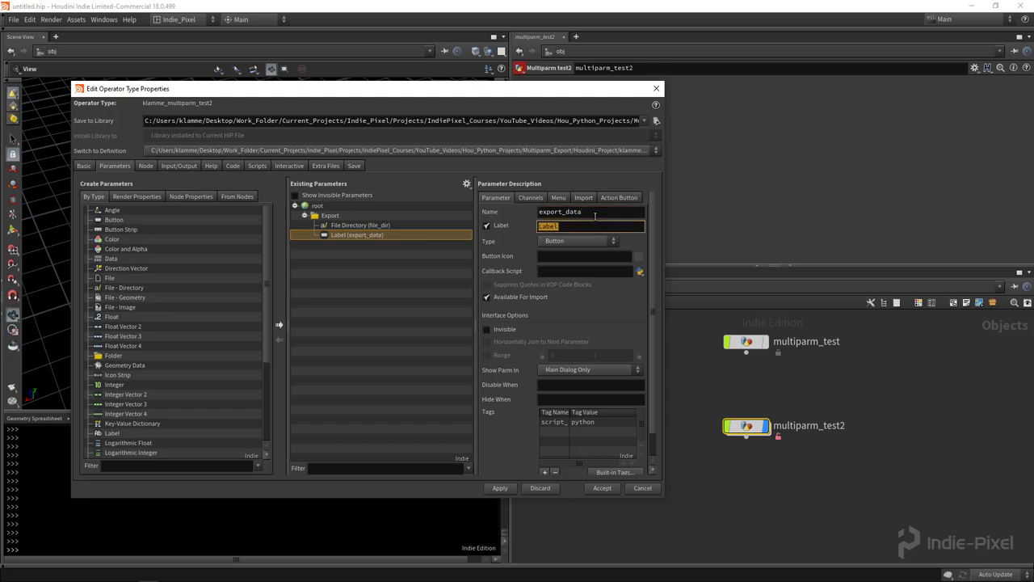
pyautogui.write('Export Data')
pyautogui.press('Return')
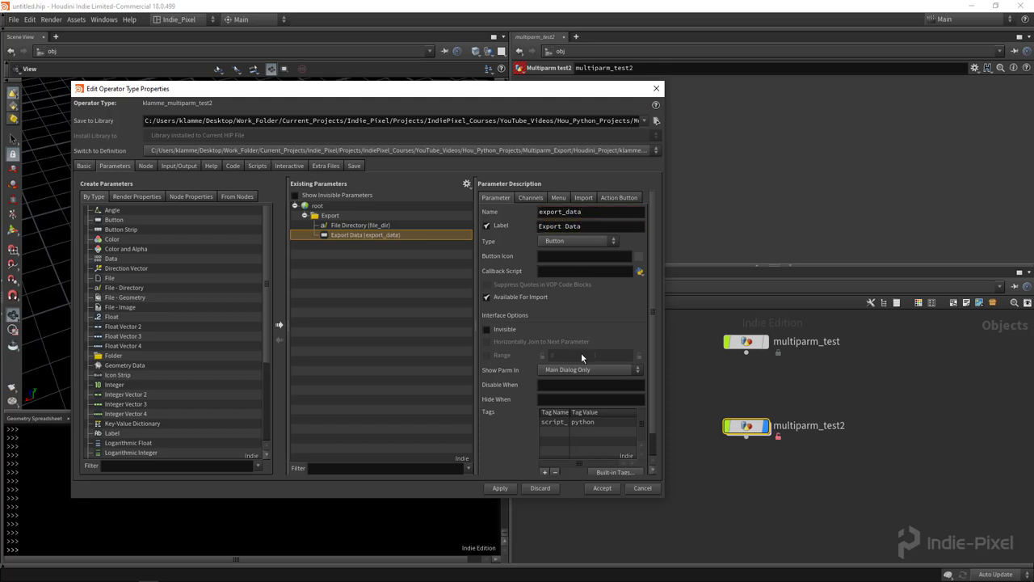
pyautogui.click(500, 488)
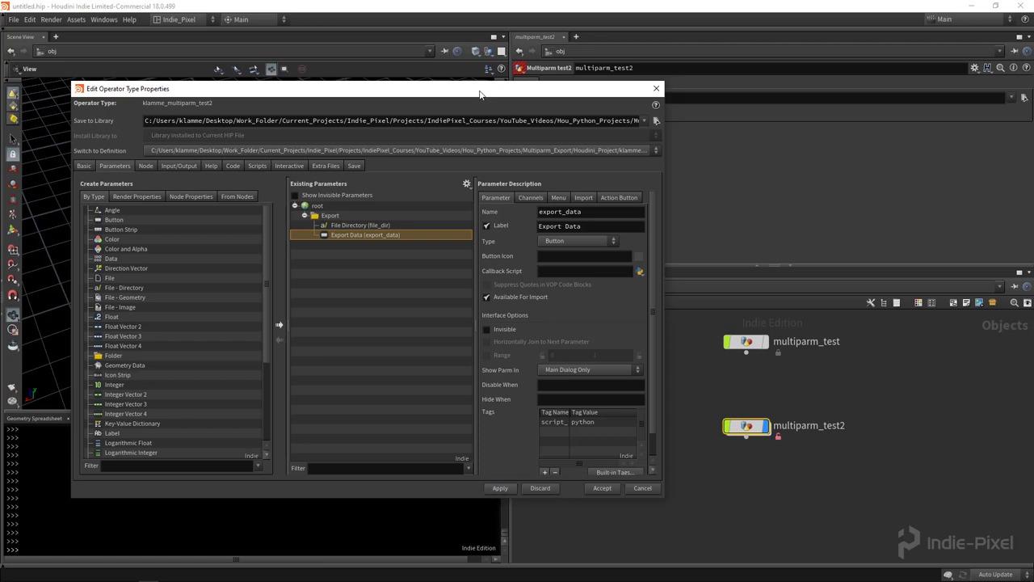
pyautogui.moveTo(479, 95); pyautogui.dragTo(487, 98)
pyautogui.moveTo(121, 364); pyautogui.dragTo(357, 301)
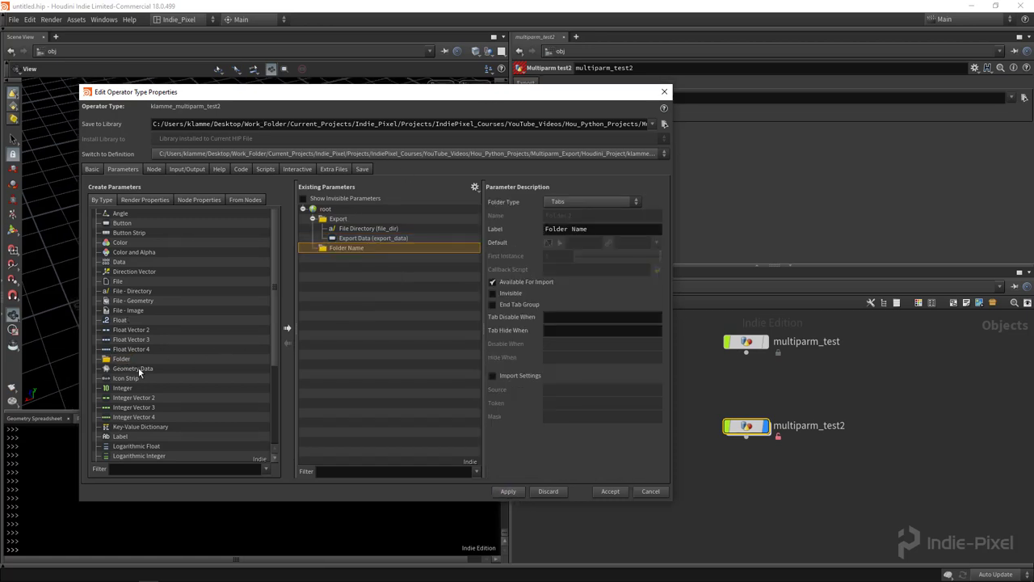
# - Set the new folder's type to Multiparm Block (list), apply, and test one instance
pyautogui.click(596, 202)
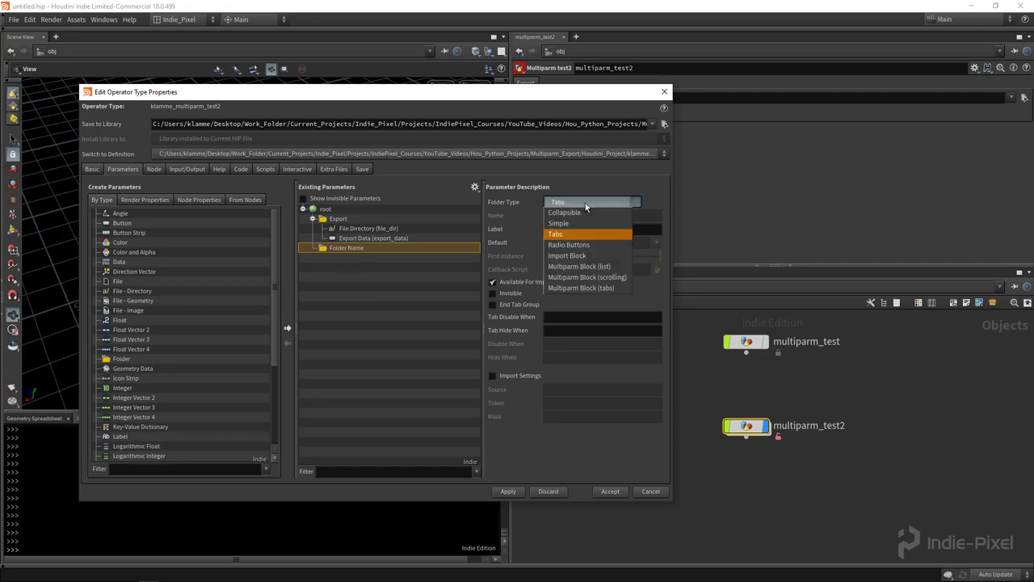
pyautogui.click(616, 267)
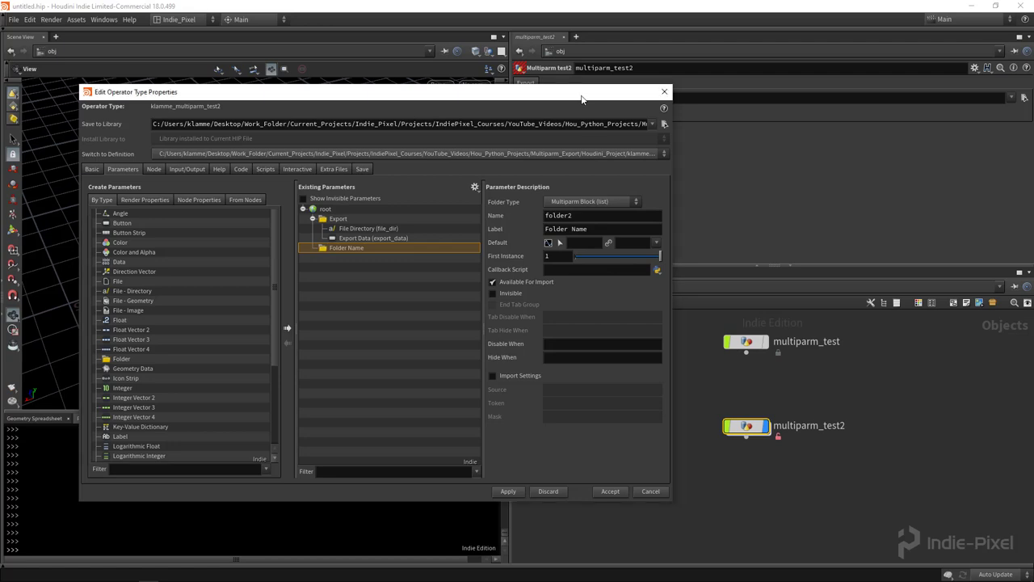
pyautogui.moveTo(363, 91); pyautogui.dragTo(213, 79)
pyautogui.click(373, 480)
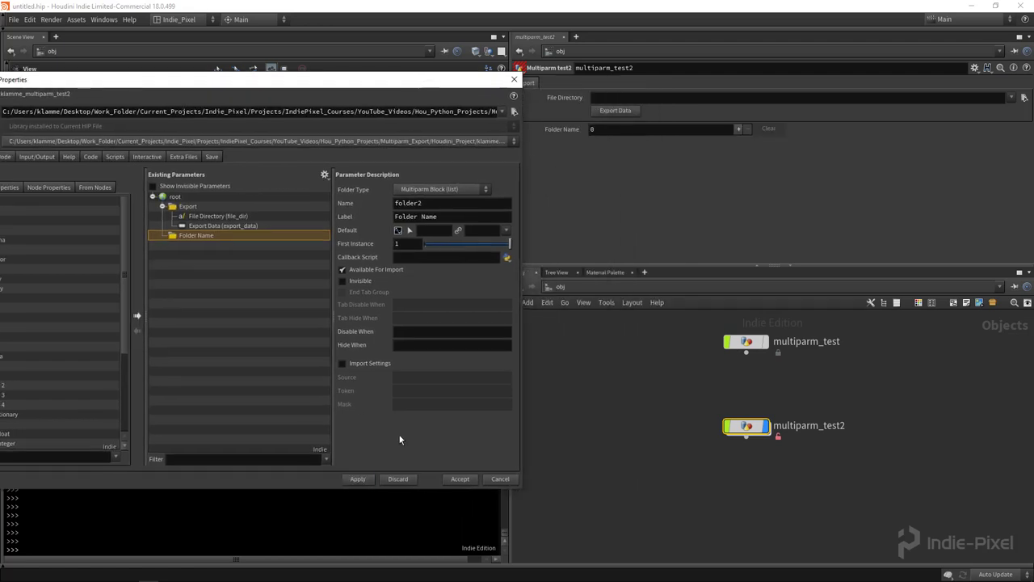
pyautogui.click(738, 129)
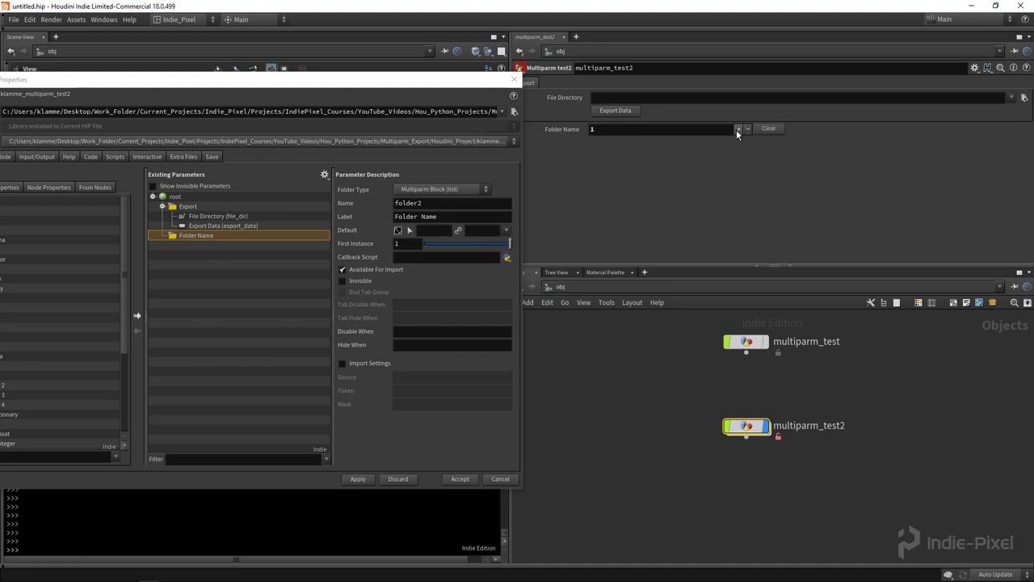
pyautogui.moveTo(253, 85); pyautogui.dragTo(429, 97)
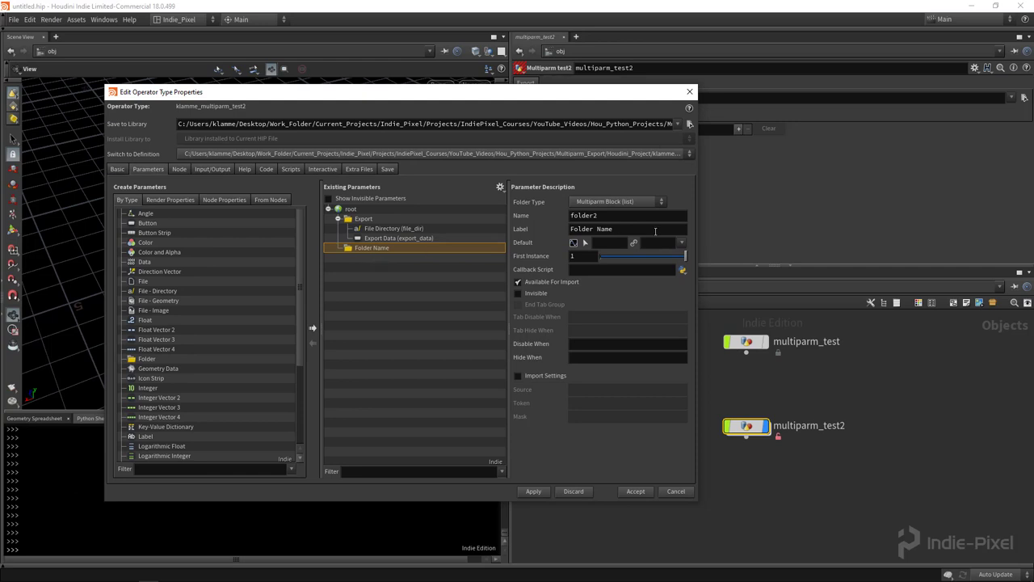
# - Name the multiparm folder blocks with label Blocks and apply
pyautogui.doubleClick(635, 218)
pyautogui.write('blocks')
pyautogui.press('Tab')
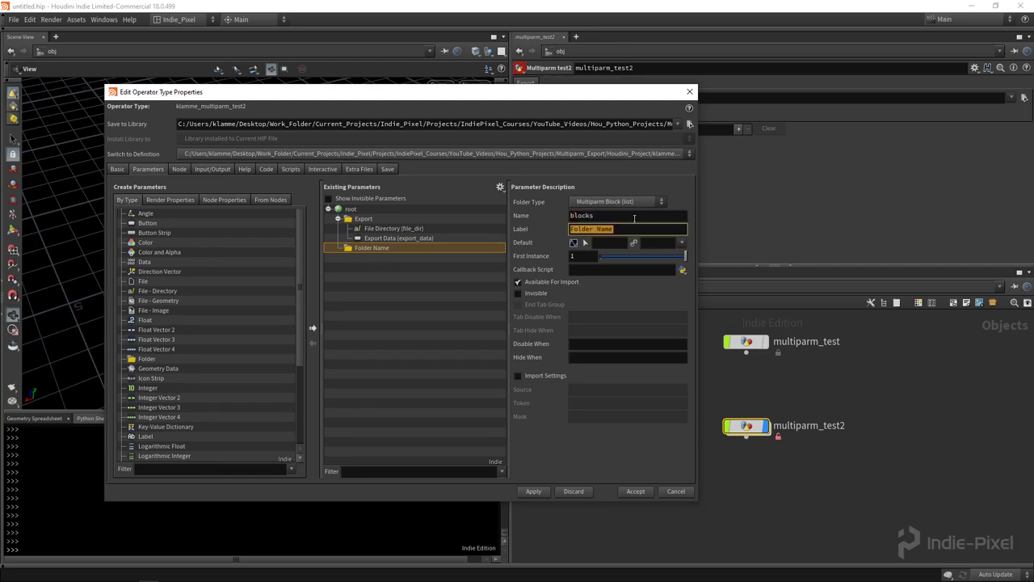
pyautogui.write('Blocks')
pyautogui.press('Return')
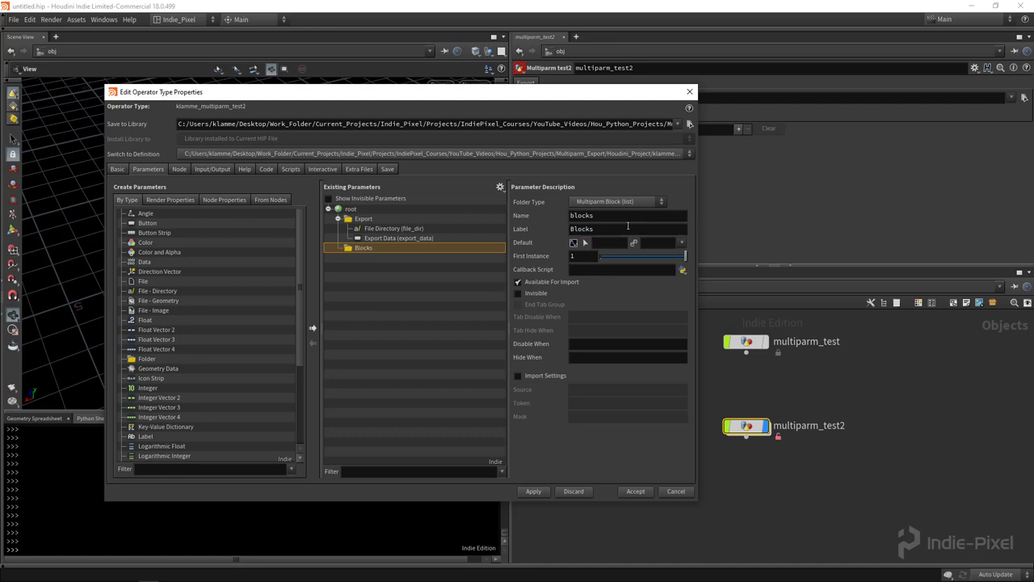
pyautogui.click(534, 492)
pyautogui.moveTo(617, 94)
pyautogui.mouseDown()
pyautogui.moveTo(420, 90)
pyautogui.moveTo(608, 110)
pyautogui.mouseUp()
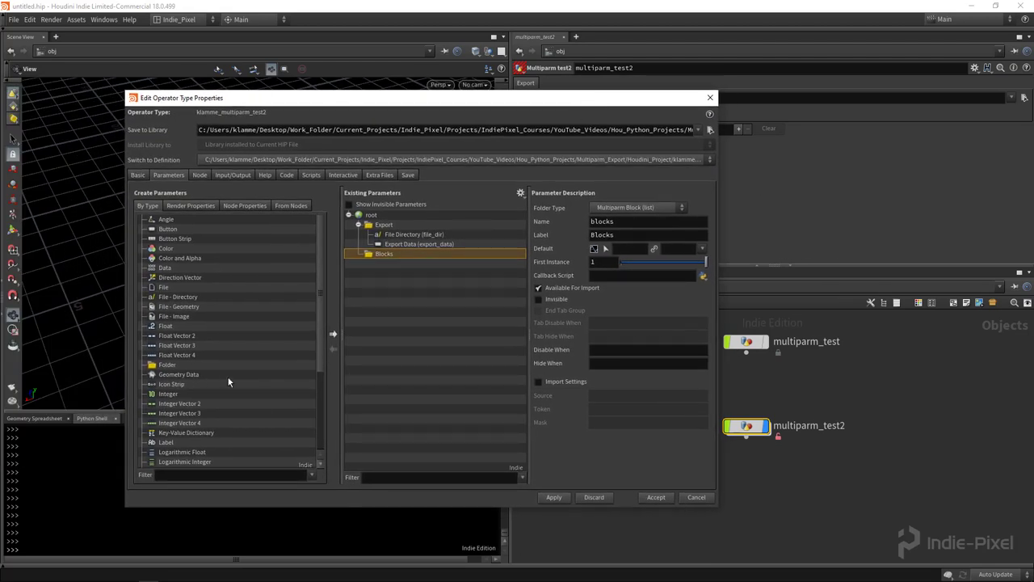
# - Add Float Vector 2 and Color parameters to Blocks, naming the vector position / Position
pyautogui.moveTo(177, 341); pyautogui.dragTo(385, 259)
pyautogui.scroll(2, 237, 344)
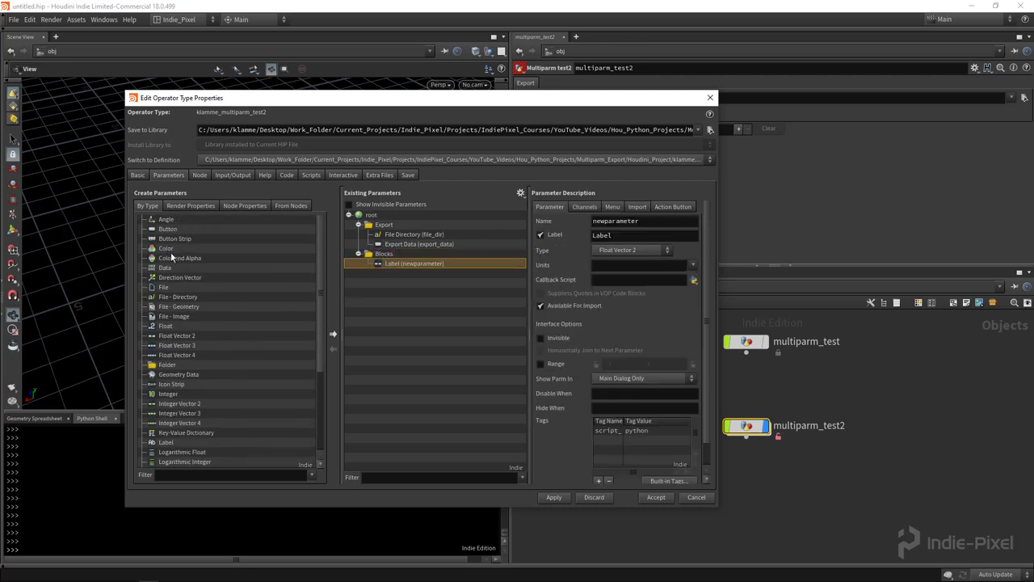
pyautogui.scroll(-1, 269, 263)
pyautogui.moveTo(166, 229); pyautogui.dragTo(388, 268)
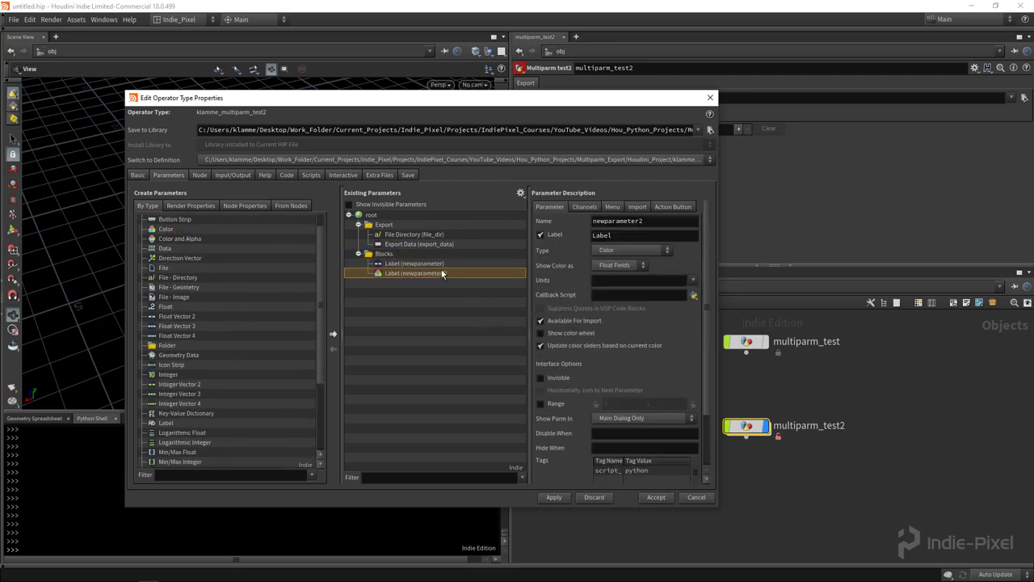
pyautogui.doubleClick(681, 221)
pyautogui.write('pos')
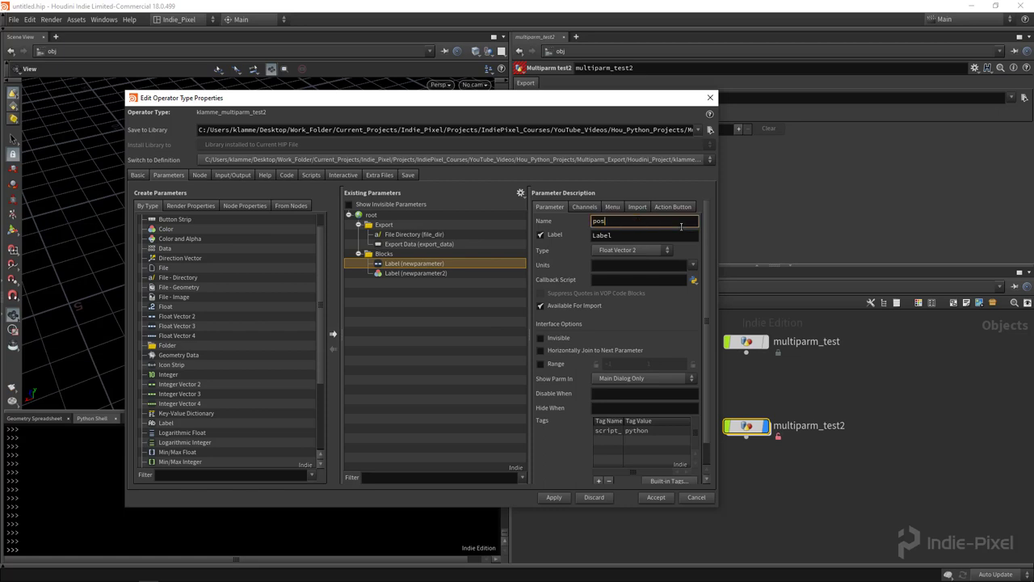
pyautogui.write('ition')
pyautogui.press('Tab')
pyautogui.write('Position')
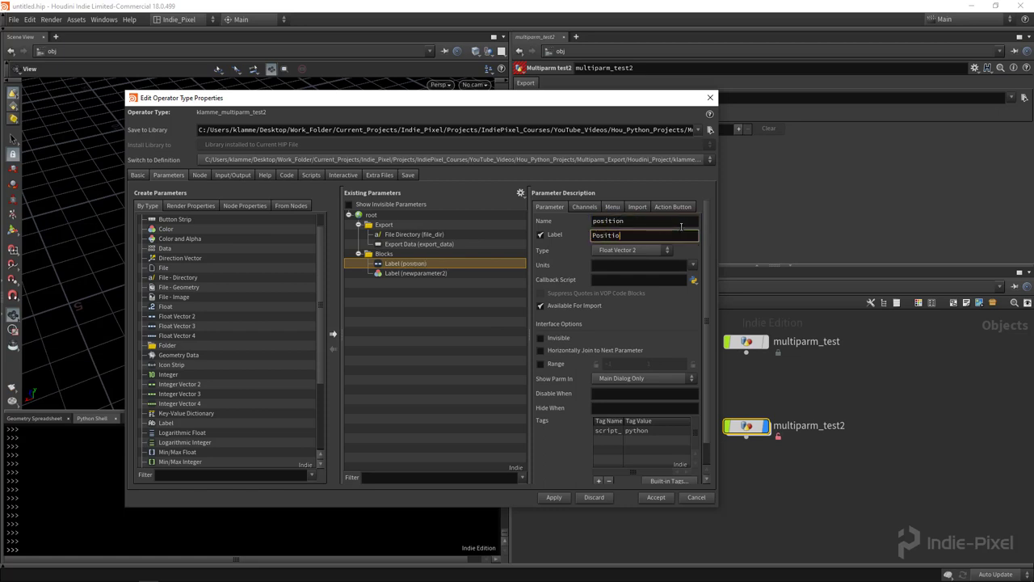
pyautogui.press('Tab')
# - Name the Color parameter color with label Color
pyautogui.click(416, 273)
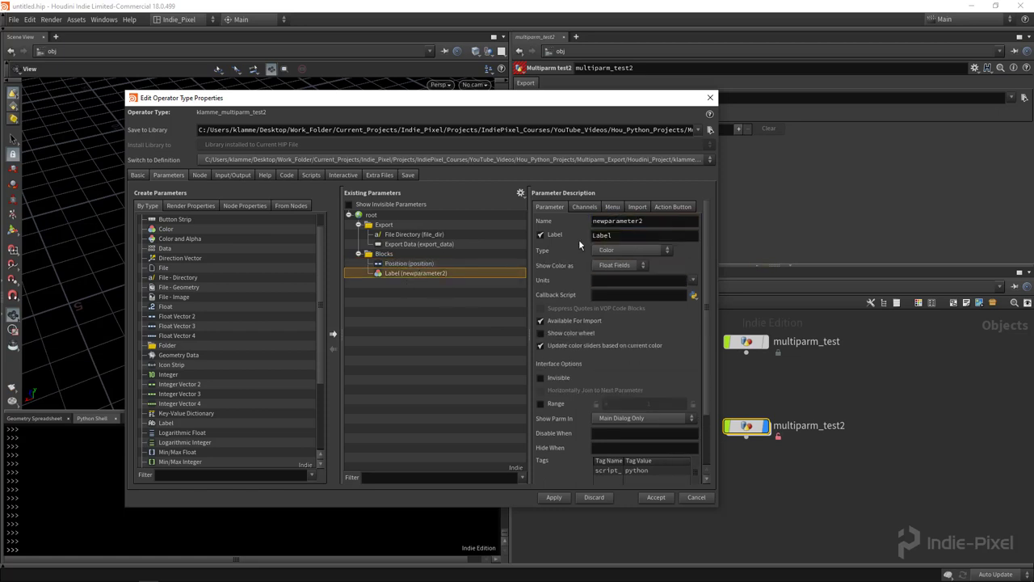
pyautogui.doubleClick(656, 221)
pyautogui.write('color')
pyautogui.press('Tab')
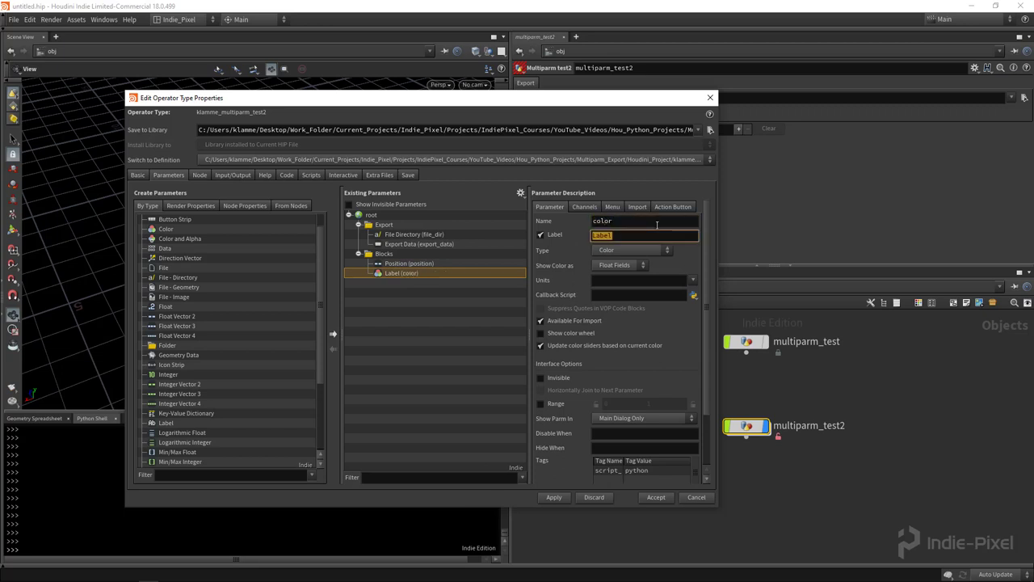
pyautogui.write('Color')
pyautogui.press('Return')
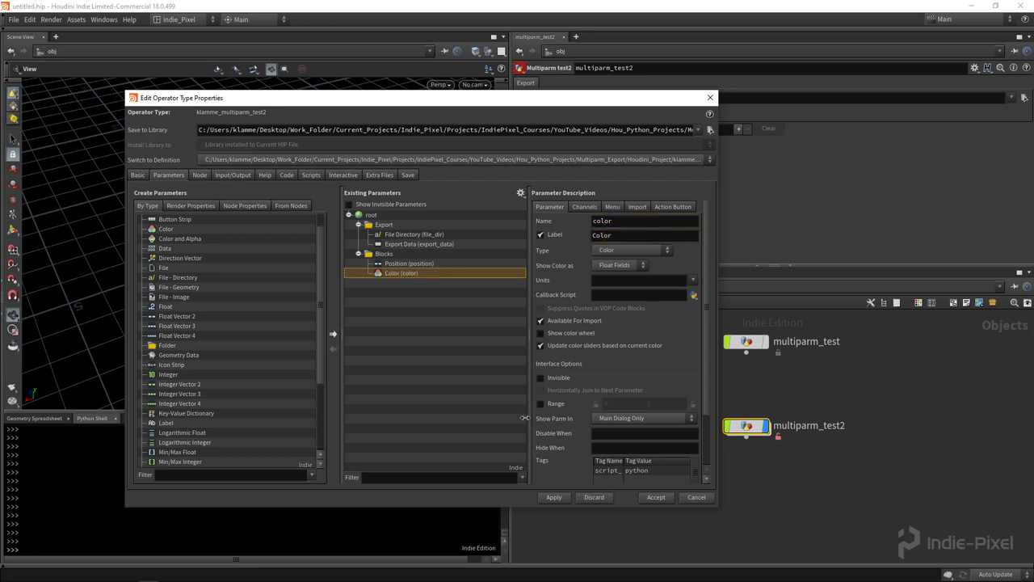
# - Apply so the parameters become position# and color#, then add one Blocks entry
pyautogui.click(549, 499)
pyautogui.moveTo(558, 100); pyautogui.dragTo(472, 104)
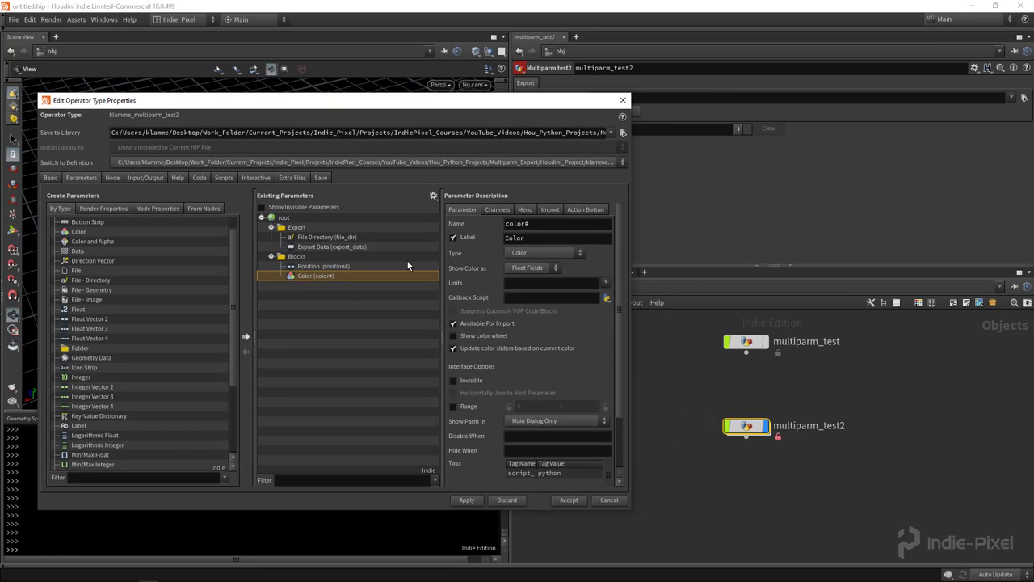
pyautogui.click(550, 225)
pyautogui.click(405, 326)
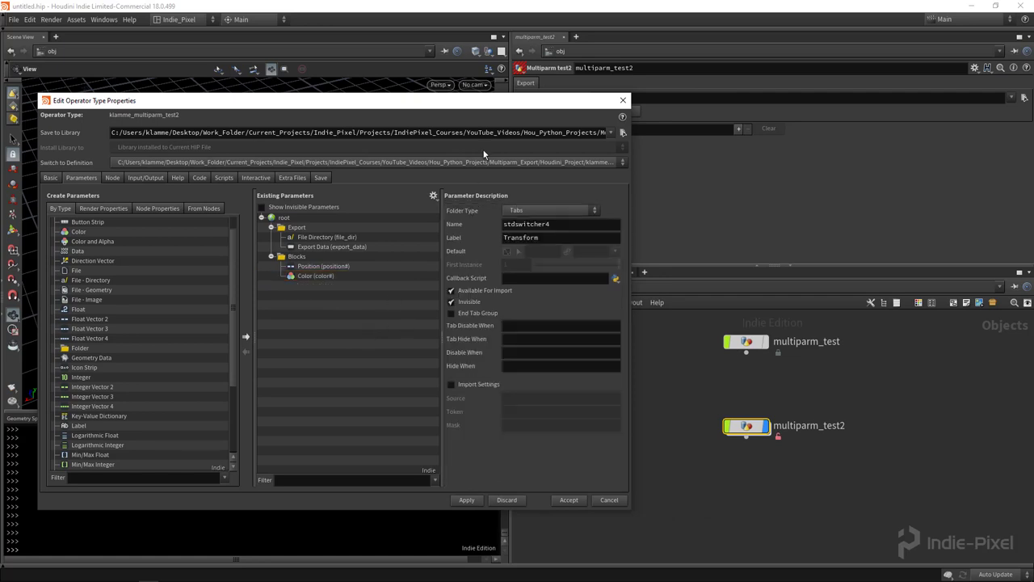
pyautogui.click(331, 275)
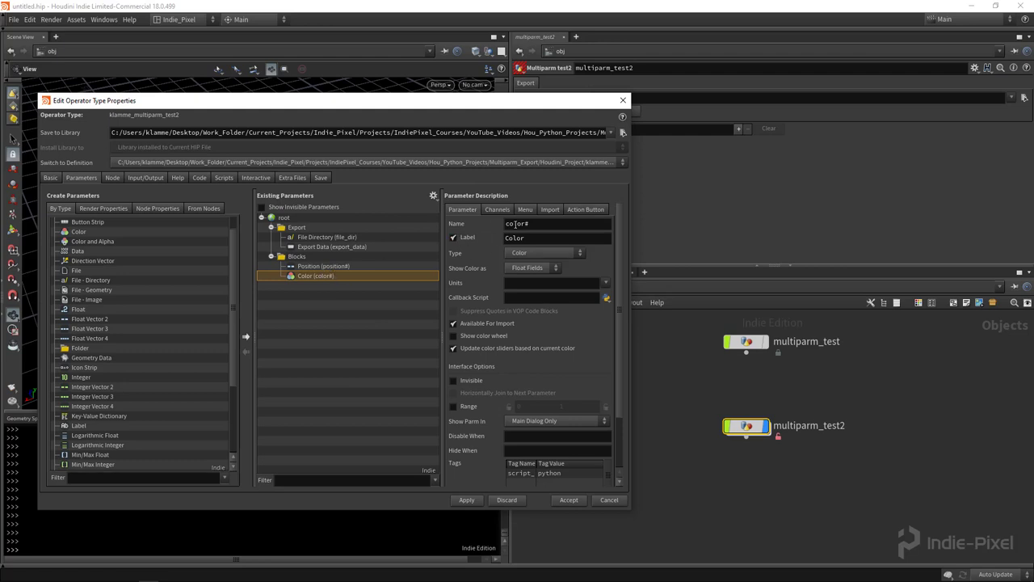
pyautogui.click(536, 223)
pyautogui.click(357, 267)
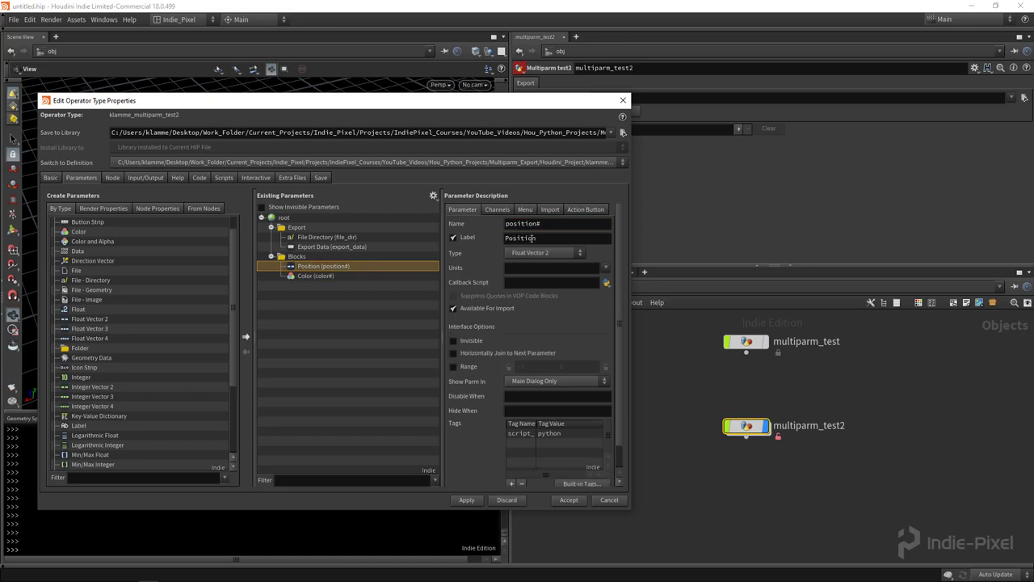
pyautogui.moveTo(569, 104); pyautogui.dragTo(409, 109)
pyautogui.click(738, 128)
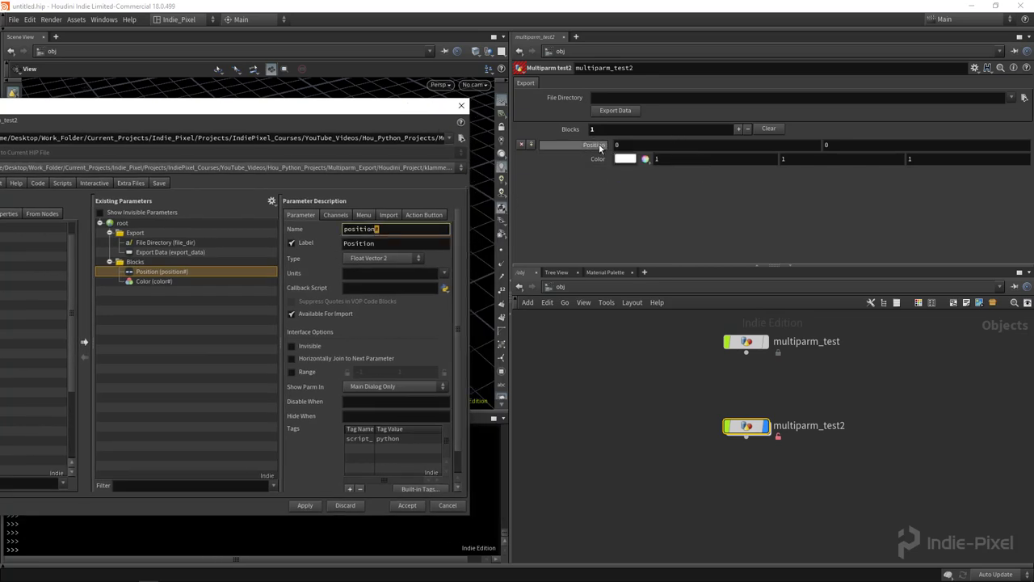
# - Add and remove a second Position/Color block twice to test the multiparm
pyautogui.click(722, 143)
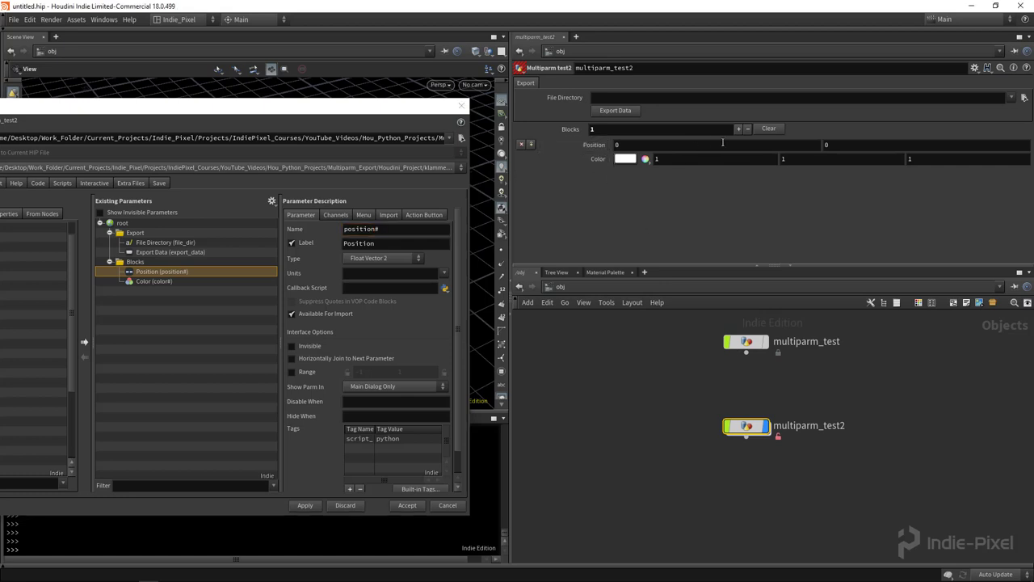
pyautogui.click(740, 129)
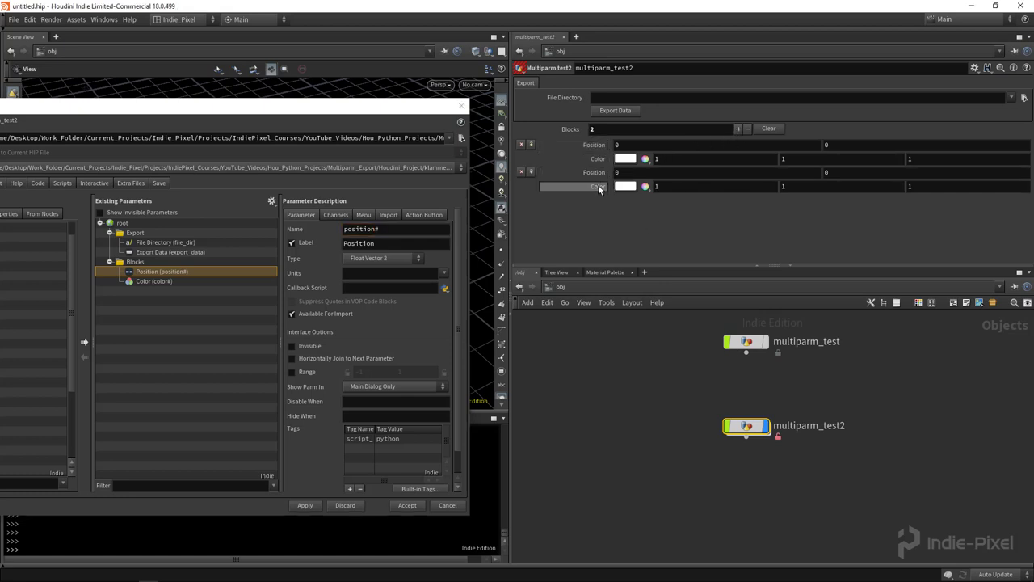
pyautogui.click(521, 171)
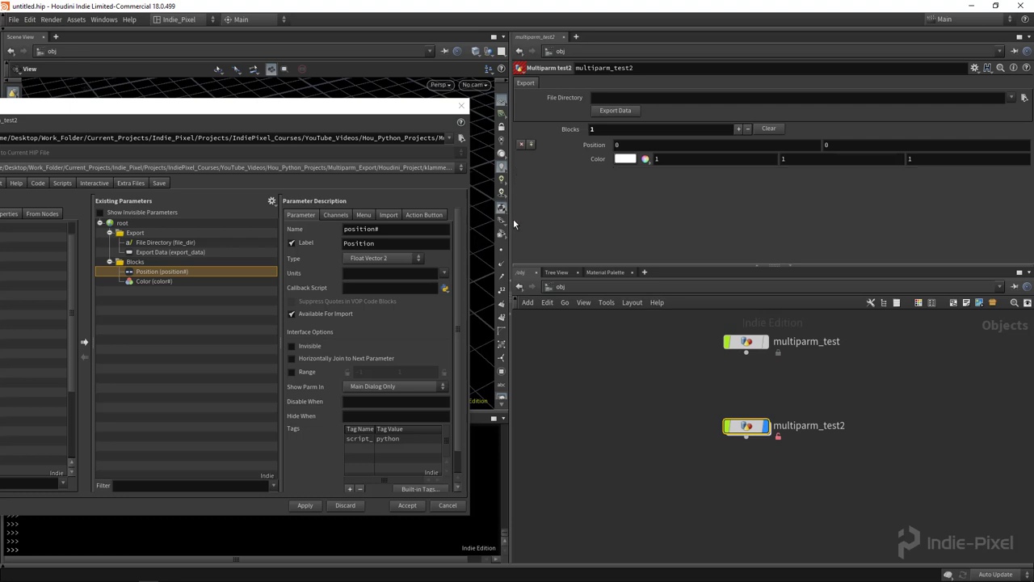
pyautogui.click(531, 144)
pyautogui.click(522, 171)
# - Accept the type properties, leaving Blocks at 1 with one Position and Color entry
pyautogui.moveTo(818, 265); pyautogui.dragTo(800, 285)
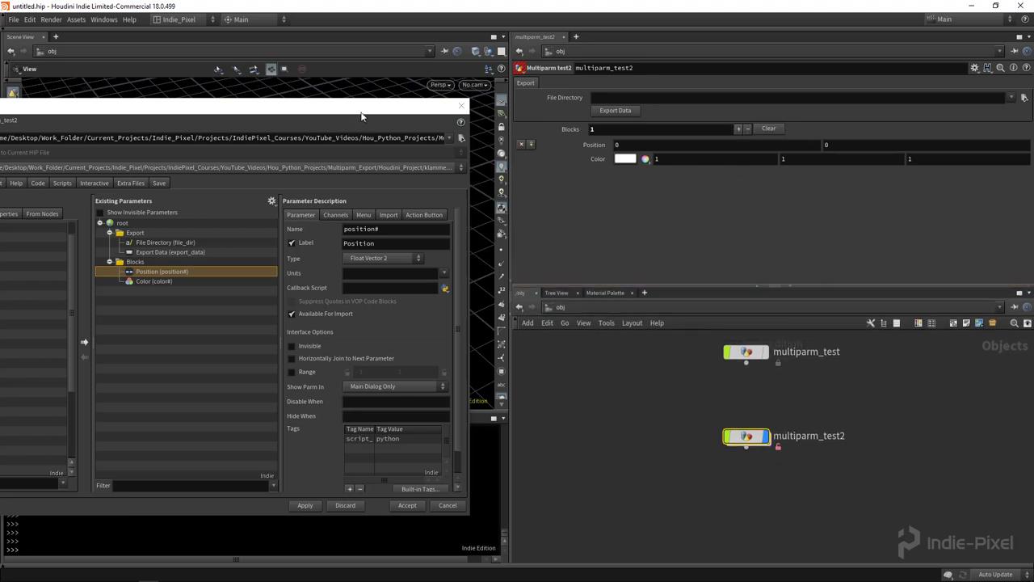
pyautogui.moveTo(362, 116); pyautogui.dragTo(522, 116)
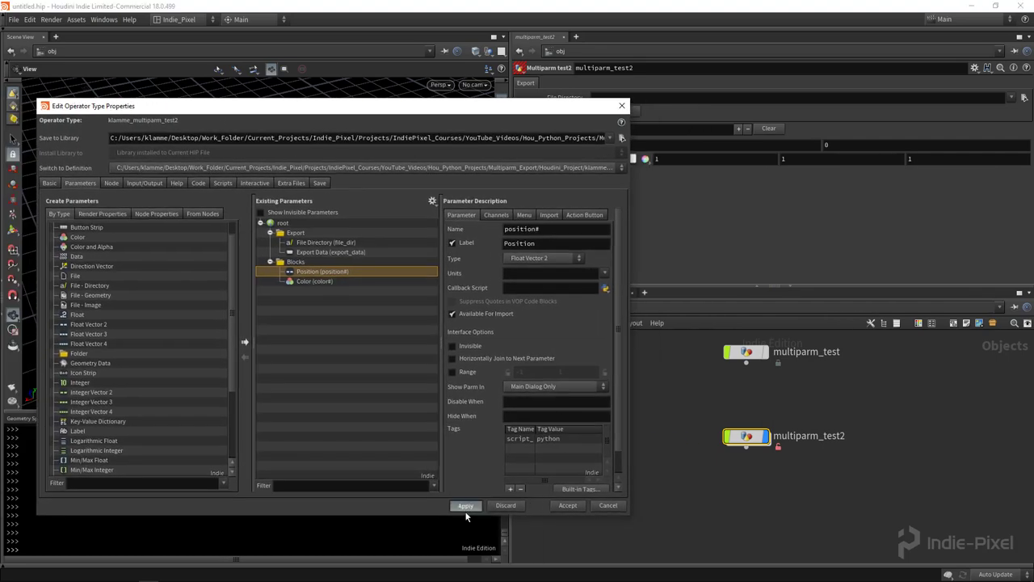
pyautogui.click(568, 505)
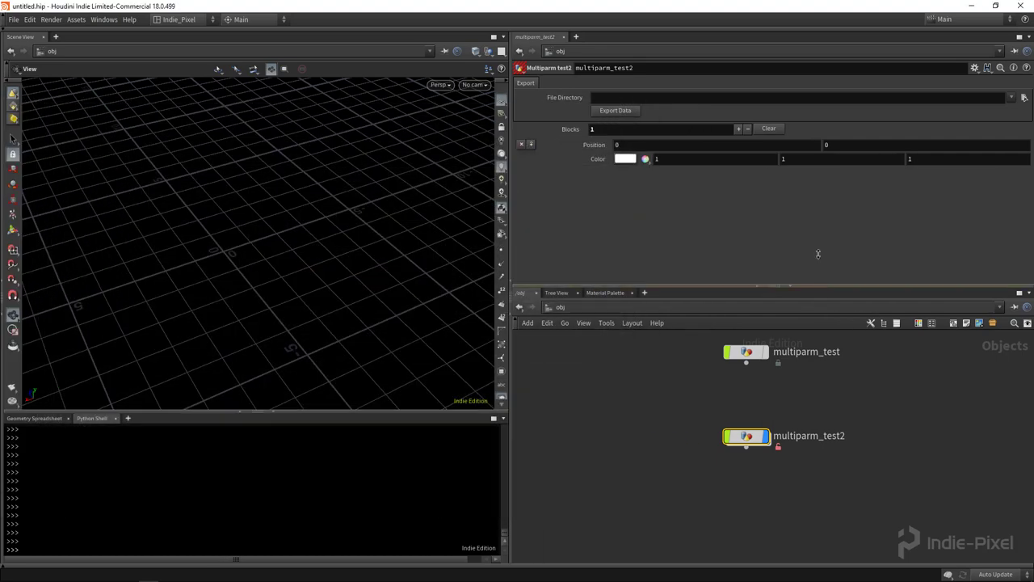
# - Inside multiparm_test2, add a For-Each Number loop and spread out its begin and end nodes
pyautogui.moveTo(817, 253); pyautogui.dragTo(818, 242)
pyautogui.doubleClick(743, 415)
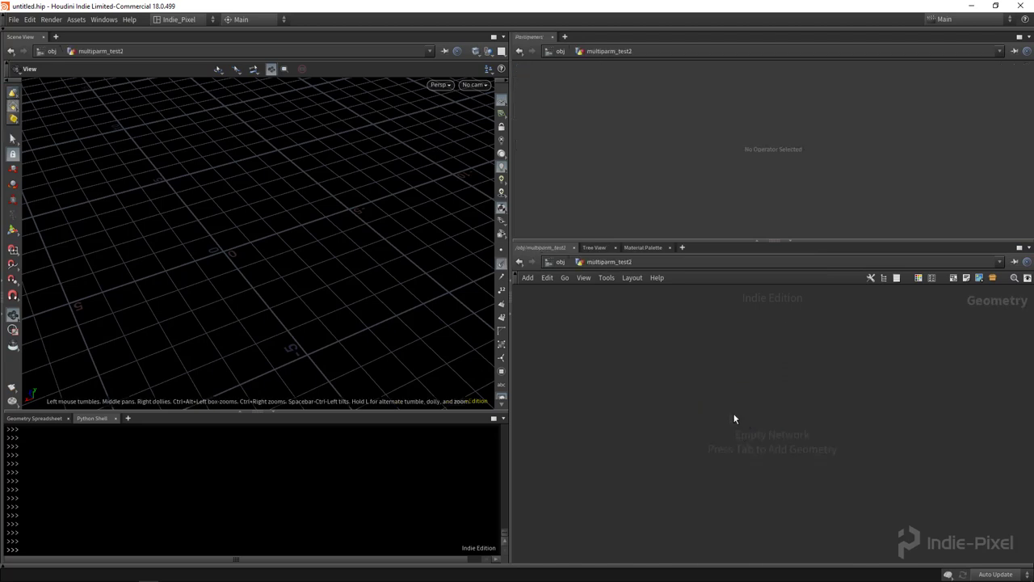
pyautogui.press('Tab')
pyautogui.write('for')
pyautogui.press('Down')
pyautogui.press('Down')
pyautogui.press('Down')
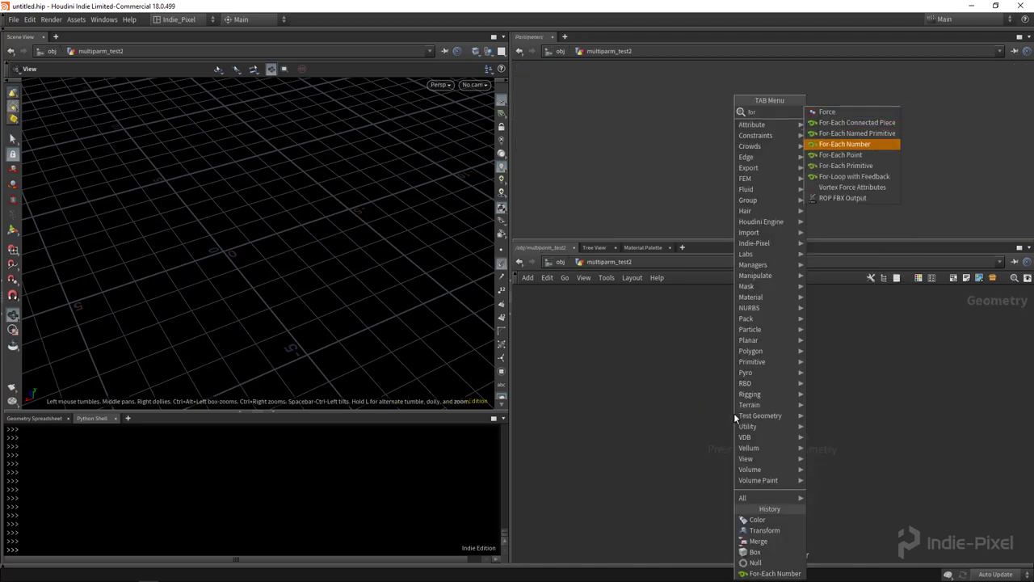
pyautogui.press('Return')
pyautogui.click(734, 413)
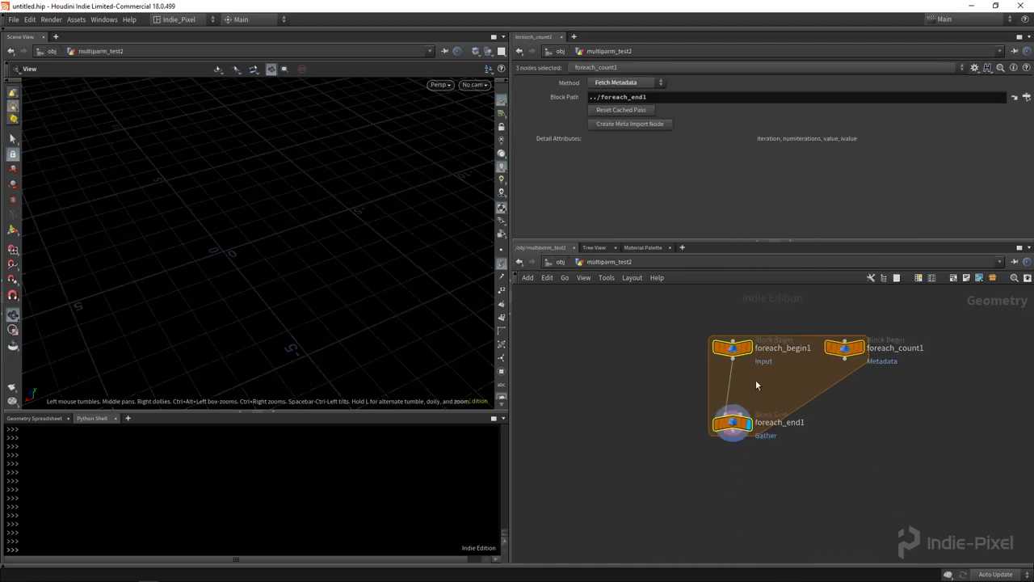
pyautogui.moveTo(735, 442); pyautogui.dragTo(731, 527)
pyautogui.moveTo(764, 412); pyautogui.dragTo(775, 434, button='middle')
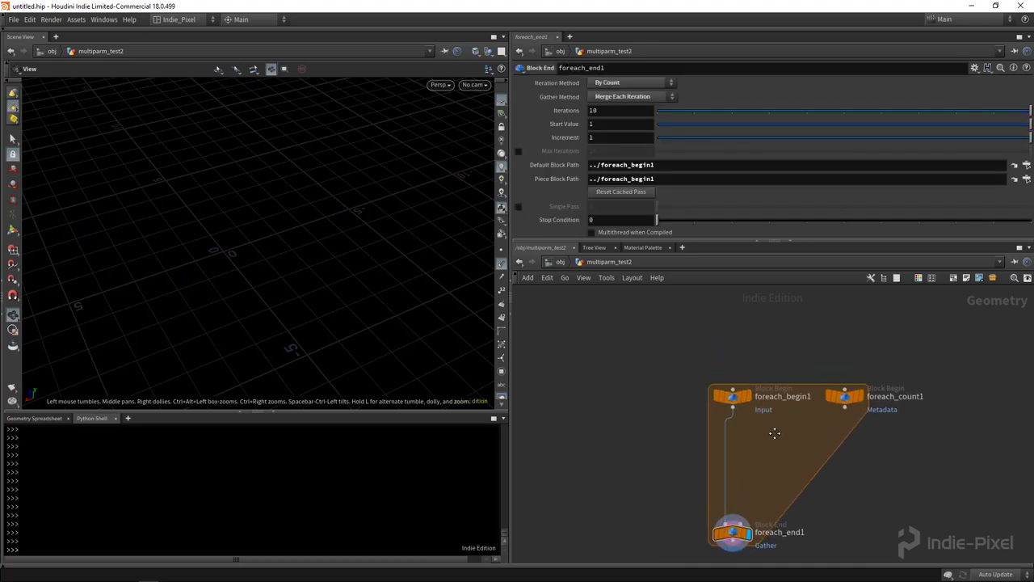
pyautogui.moveTo(715, 336)
pyautogui.mouseDown(button='middle')
pyautogui.moveTo(700, 326)
pyautogui.moveTo(706, 351)
pyautogui.mouseUp(button='middle')
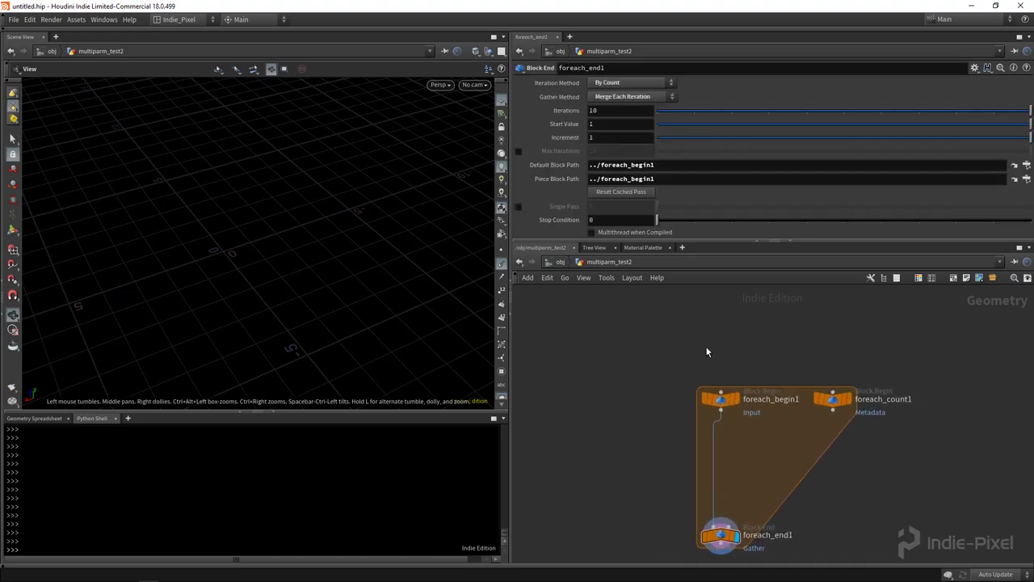
# - Add null1 above foreach_begin1 and box1 to the left of the loop
pyautogui.press('Tab')
pyautogui.write('null')
pyautogui.press('Return')
pyautogui.click(722, 324)
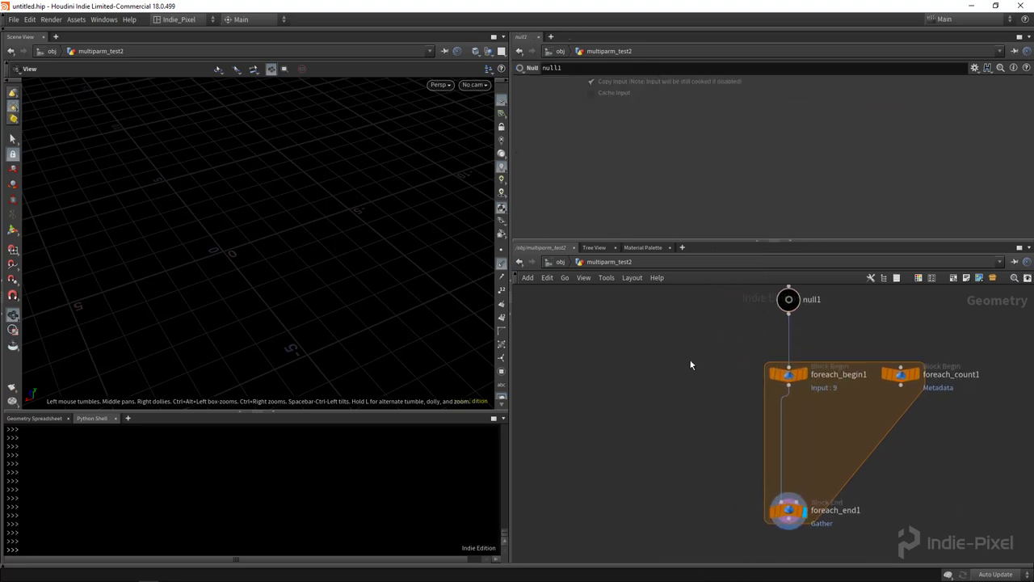
pyautogui.press('Tab')
pyautogui.press('Return')
pyautogui.click(693, 381)
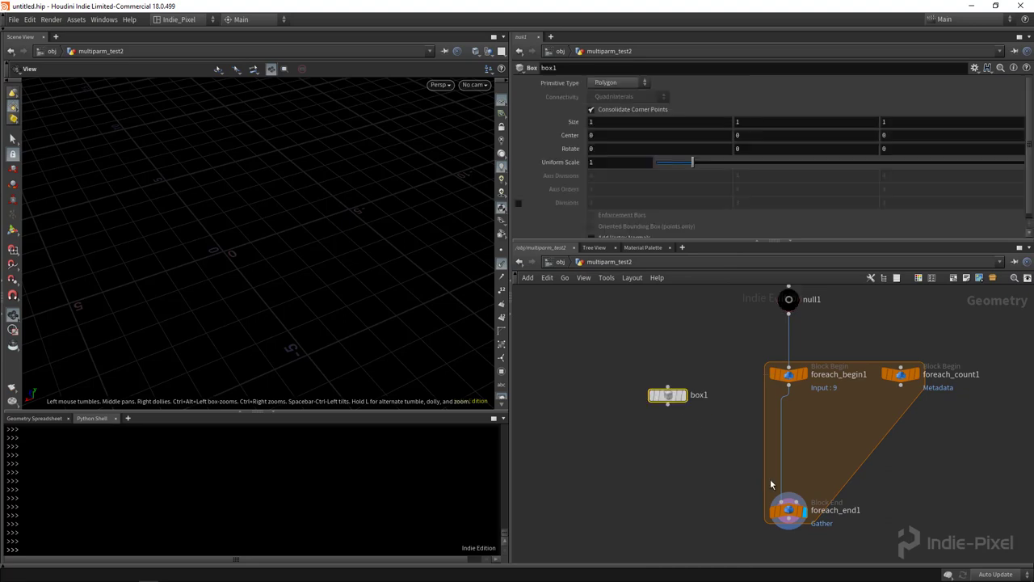
pyautogui.moveTo(730, 446); pyautogui.dragTo(702, 427, button='middle')
# - Add merge1, wiring box1 and foreach_begin1 into it and merge1 into foreach_end1
pyautogui.press('Tab')
pyautogui.write('merge')
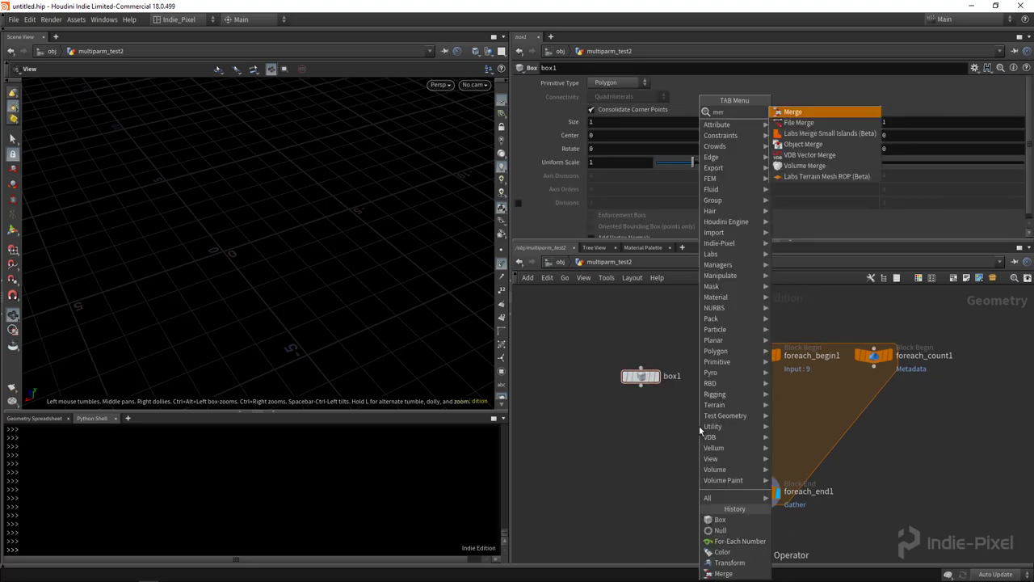
pyautogui.press('Return')
pyautogui.click(699, 425)
pyautogui.click(640, 386)
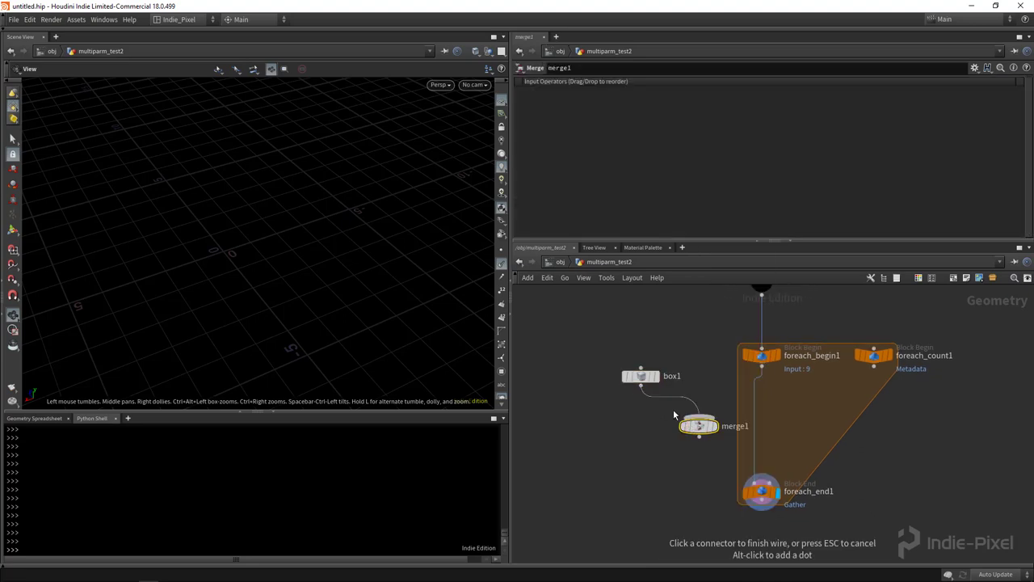
pyautogui.click(699, 417)
pyautogui.moveTo(766, 382); pyautogui.dragTo(722, 436)
pyautogui.moveTo(259, 266); pyautogui.dragTo(238, 275)
# - Check foreach_end1's 10-iteration settings and return to /obj
pyautogui.click(763, 496)
pyautogui.scroll(-2, 823, 441)
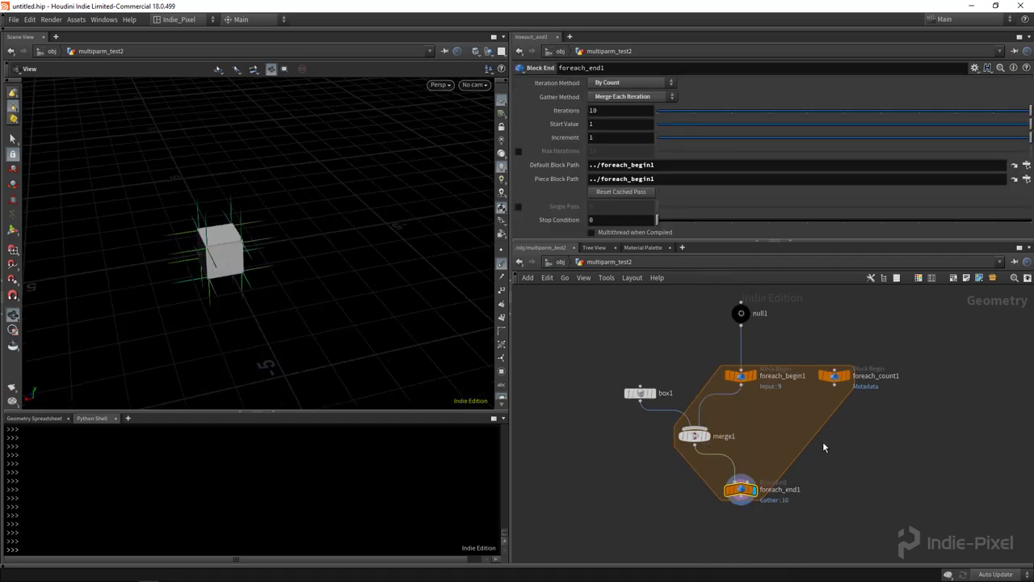
pyautogui.moveTo(823, 442); pyautogui.dragTo(818, 464, button='middle')
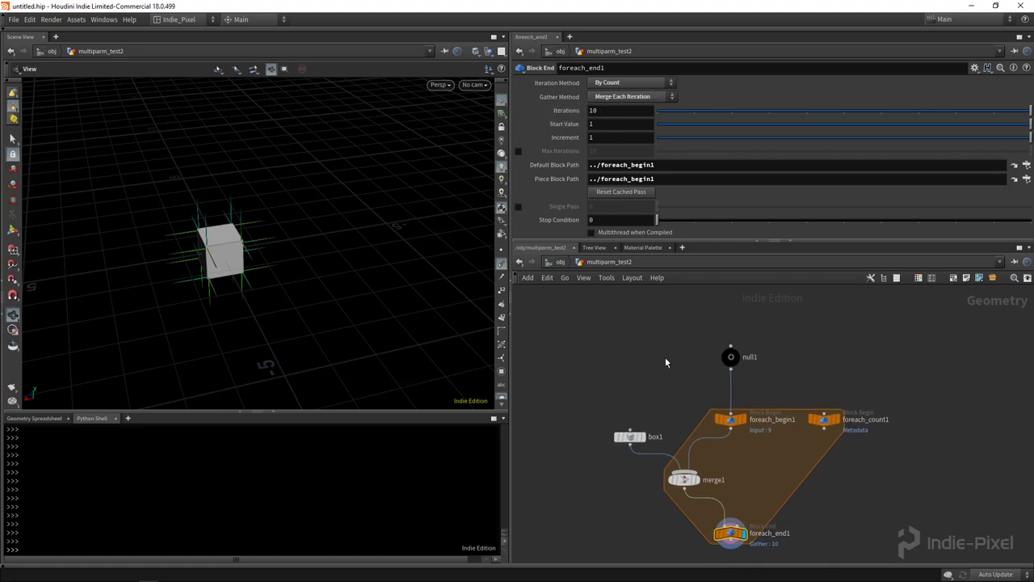
pyautogui.press('u')
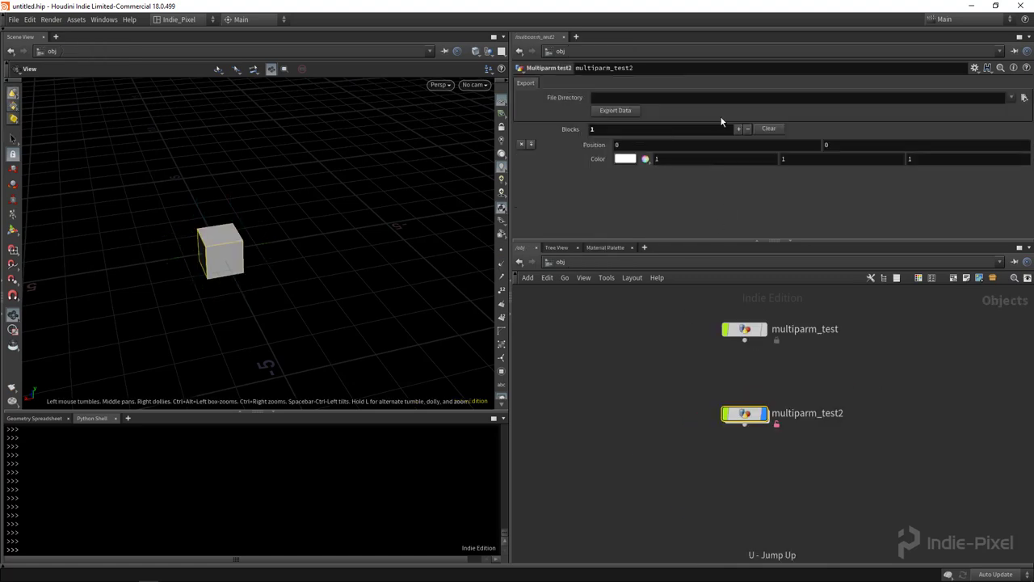
# - Drive foreach_end1's Iterations with a relative reference to Blocks, giving ch("../blocks")
pyautogui.rightClick(570, 130)
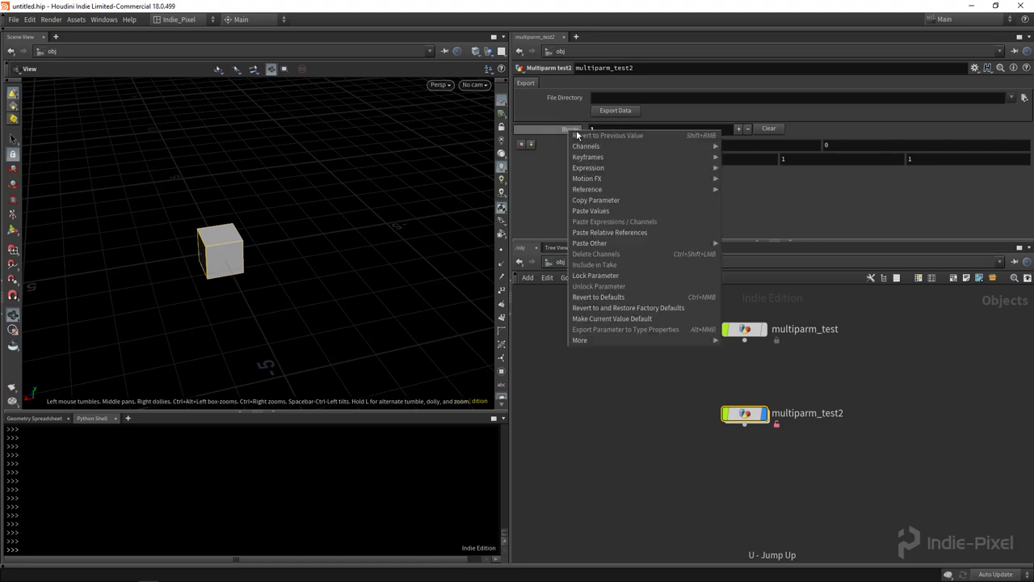
pyautogui.click(595, 202)
pyautogui.doubleClick(742, 417)
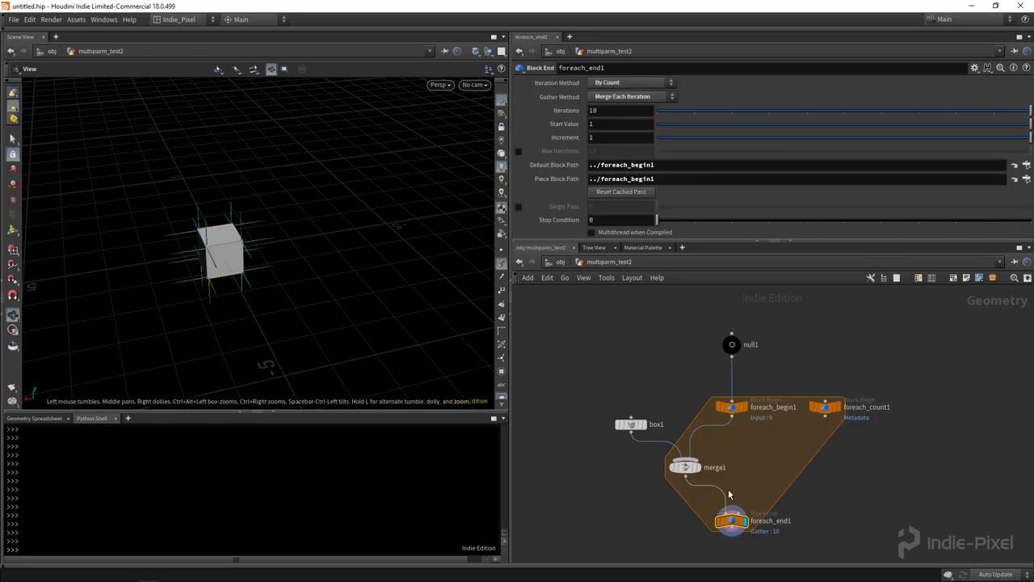
pyautogui.rightClick(617, 113)
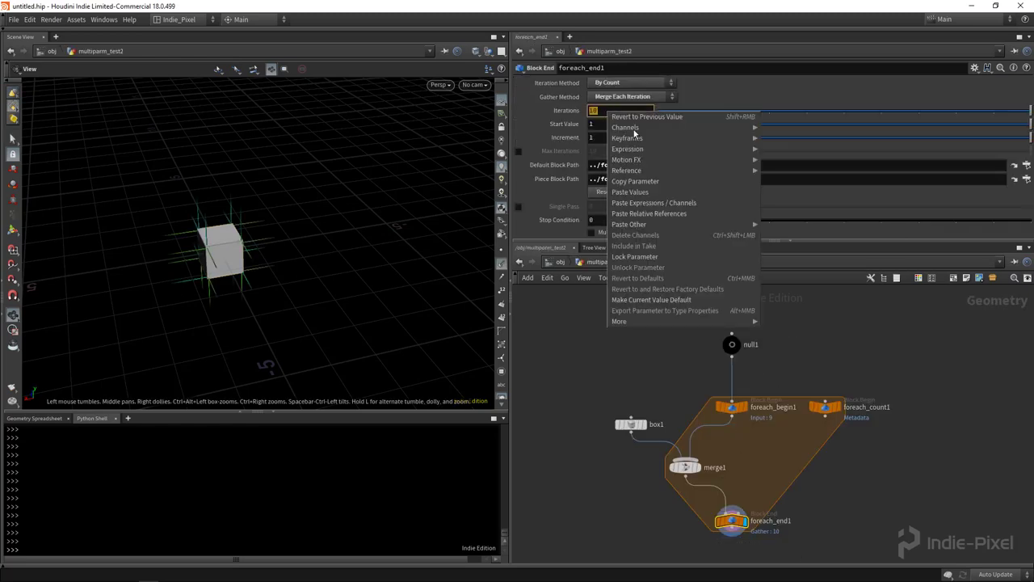
pyautogui.click(652, 215)
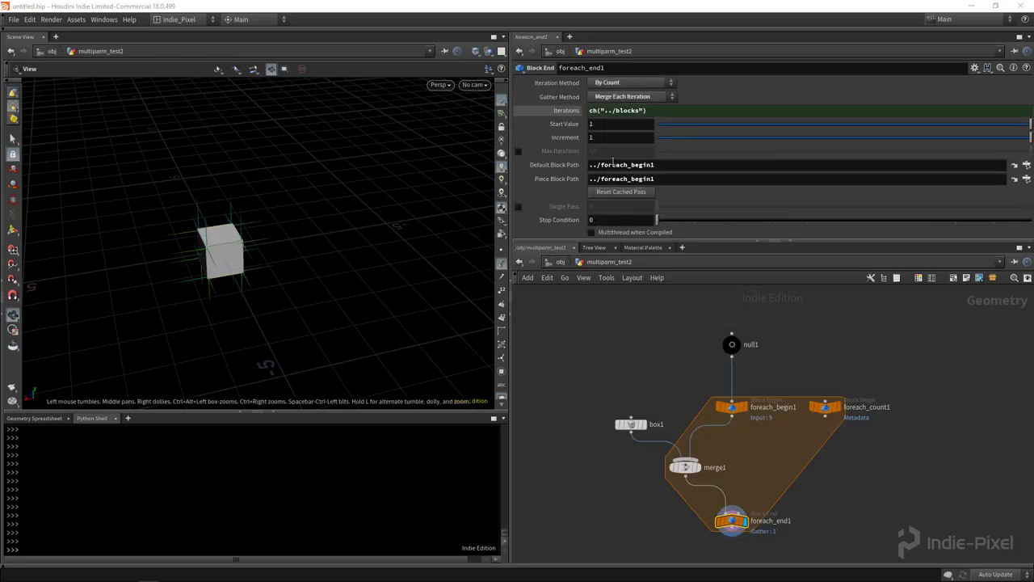
pyautogui.click(565, 112)
pyautogui.click(565, 112)
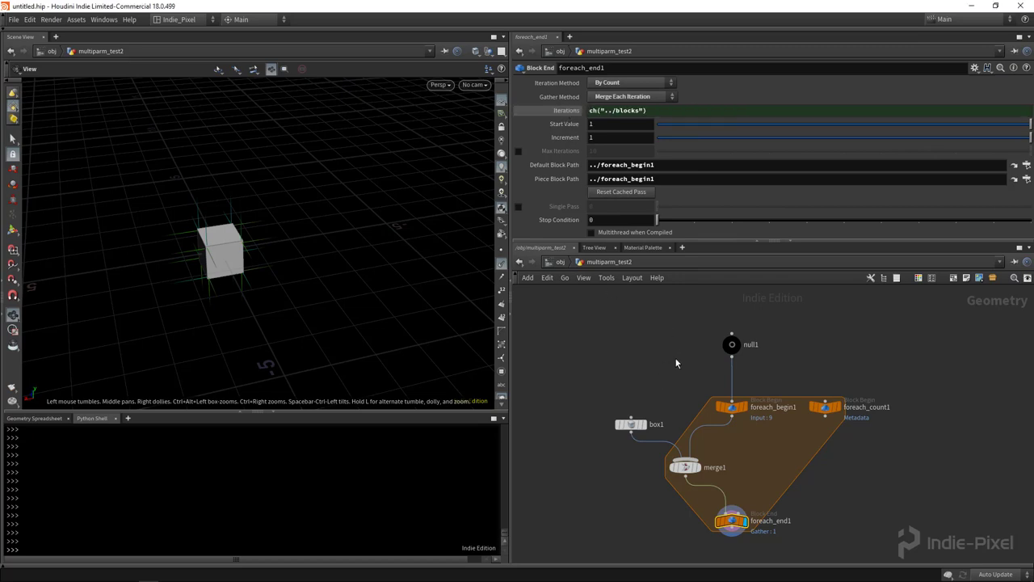
pyautogui.moveTo(675, 360); pyautogui.dragTo(702, 328, button='middle')
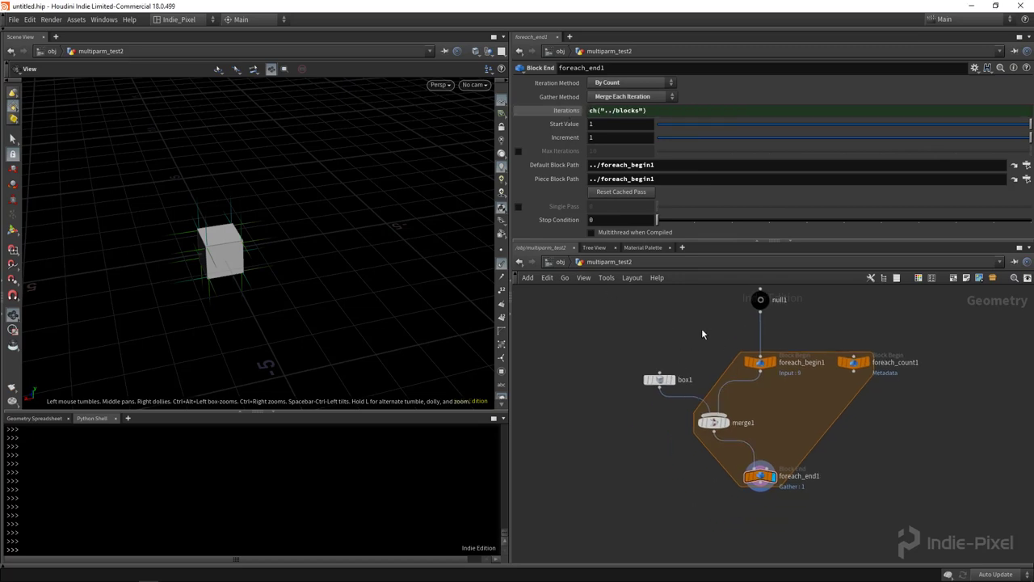
pyautogui.moveTo(759, 474); pyautogui.dragTo(754, 419, button='middle')
pyautogui.moveTo(754, 419); pyautogui.dragTo(753, 461)
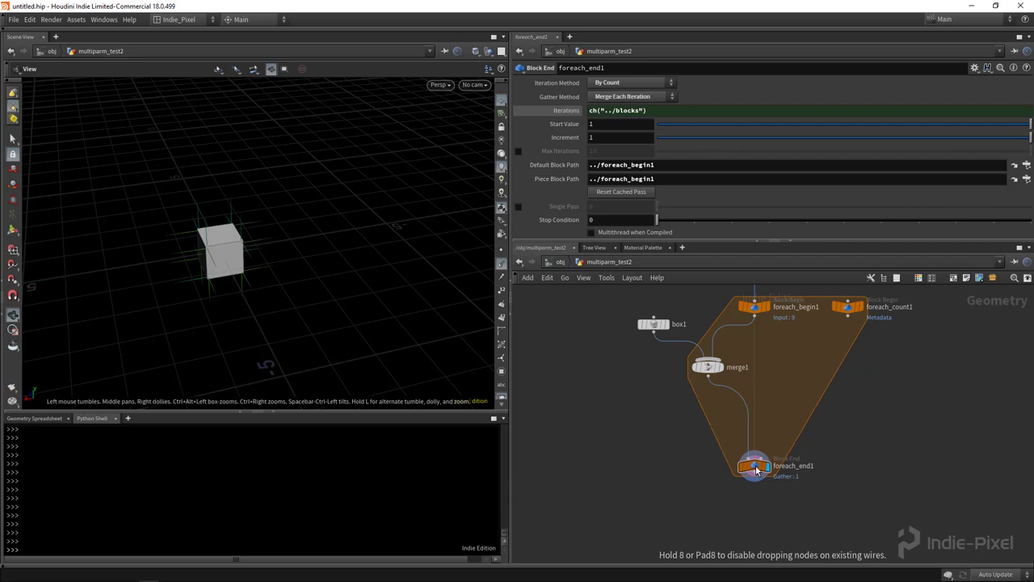
# - Insert a Transform node under merge1 on the wire above foreach_end1 and rename it 'position'
pyautogui.press('Tab')
pyautogui.moveTo(732, 417)
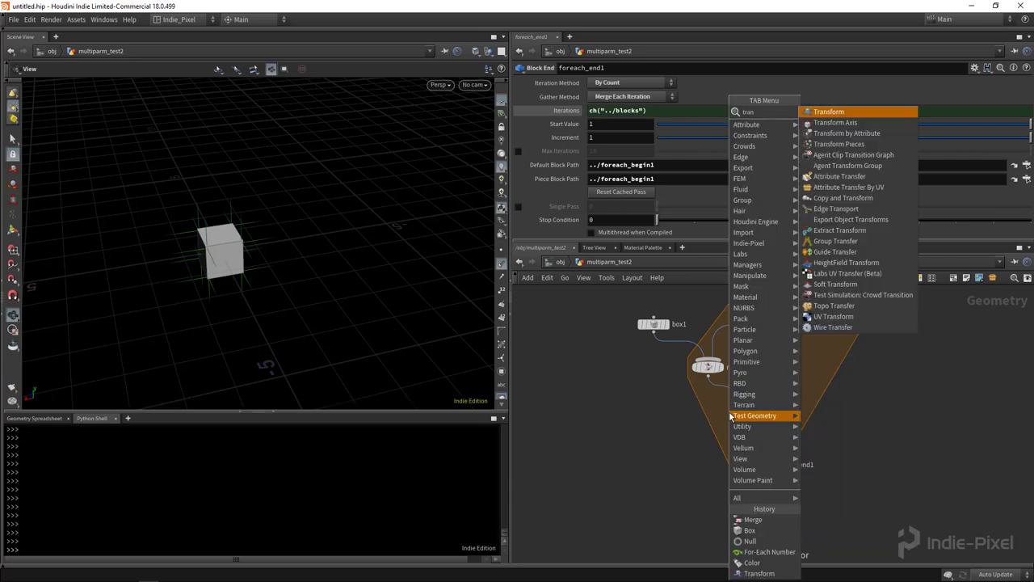
pyautogui.click(759, 573)
pyautogui.click(729, 411)
pyautogui.scroll(3, 746, 394)
pyautogui.moveTo(745, 393); pyautogui.dragTo(686, 384)
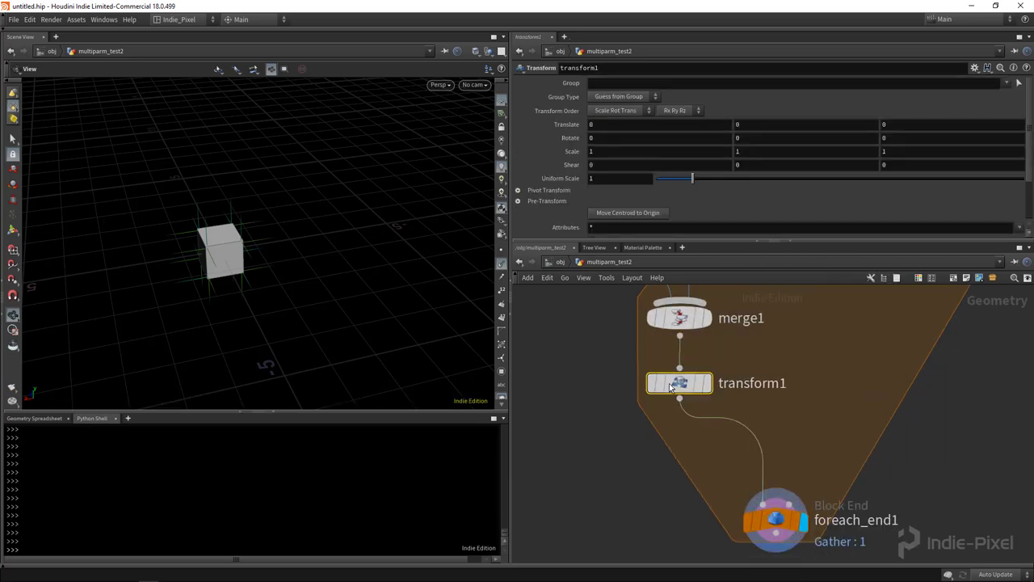
pyautogui.doubleClick(742, 385)
pyautogui.write('position')
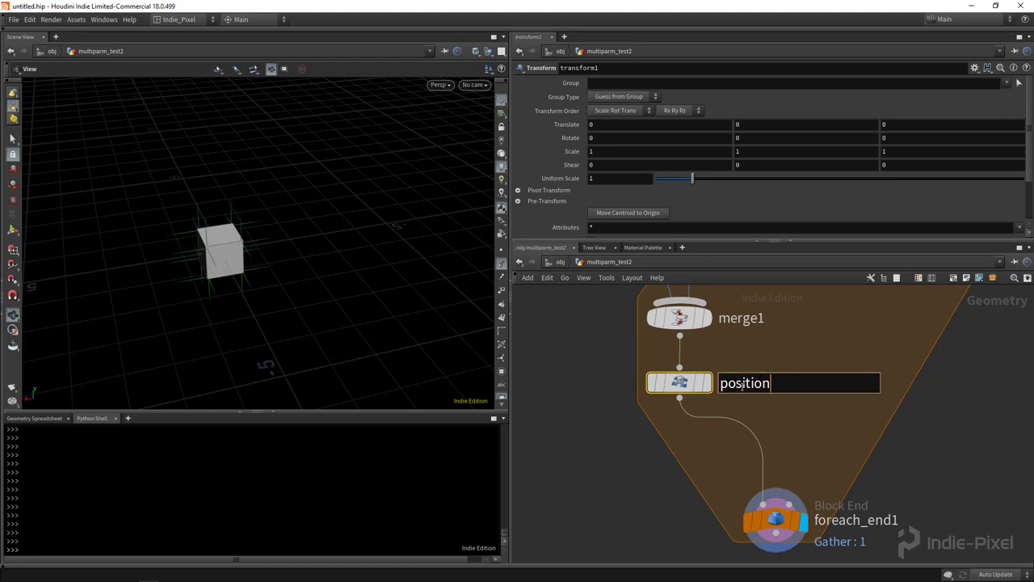
pyautogui.press('Return')
# - Add a color1 node below the position node
pyautogui.moveTo(704, 463); pyautogui.dragTo(686, 425, button='middle')
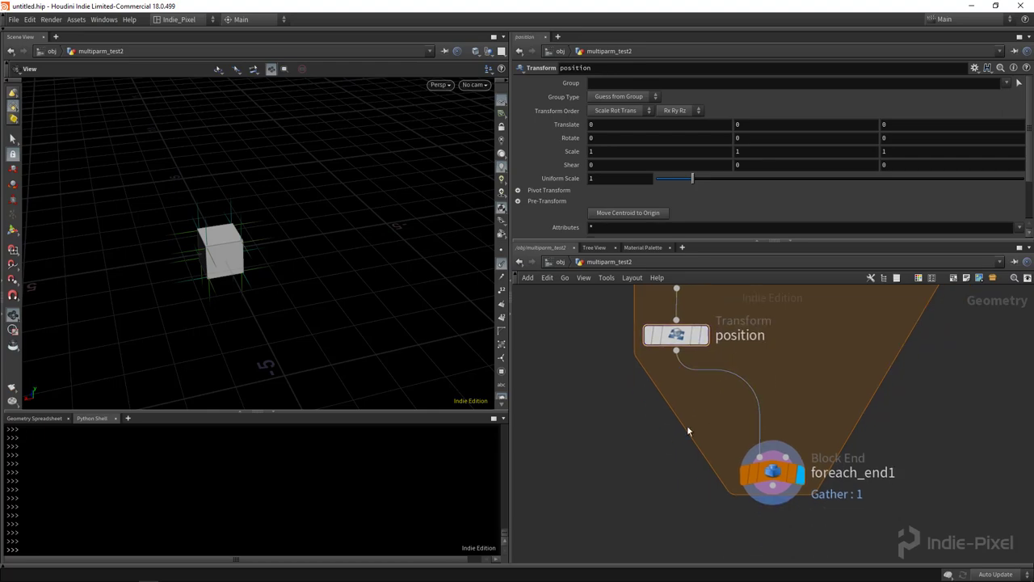
pyautogui.press('Tab')
pyautogui.click(688, 428)
pyautogui.click(687, 425)
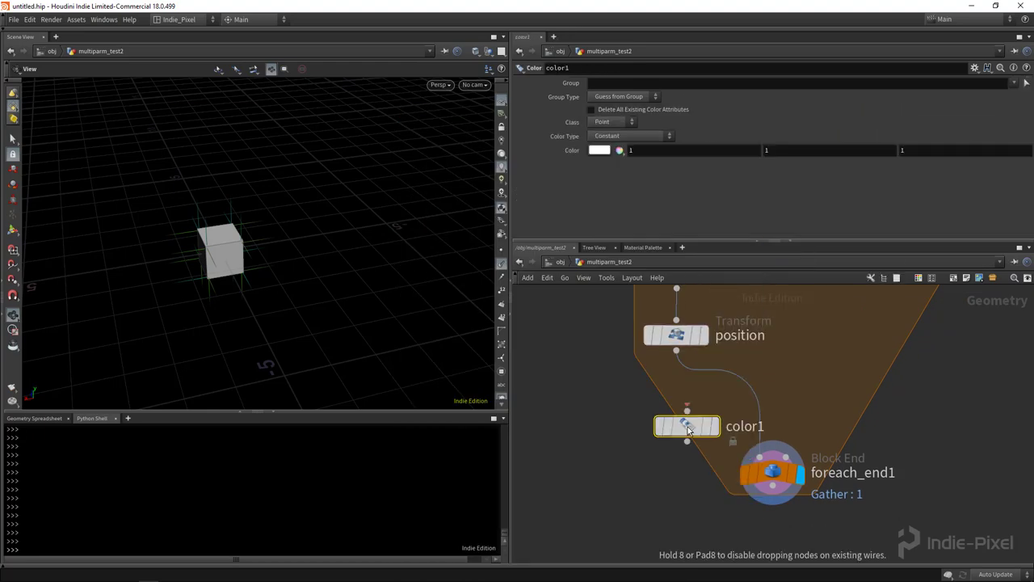